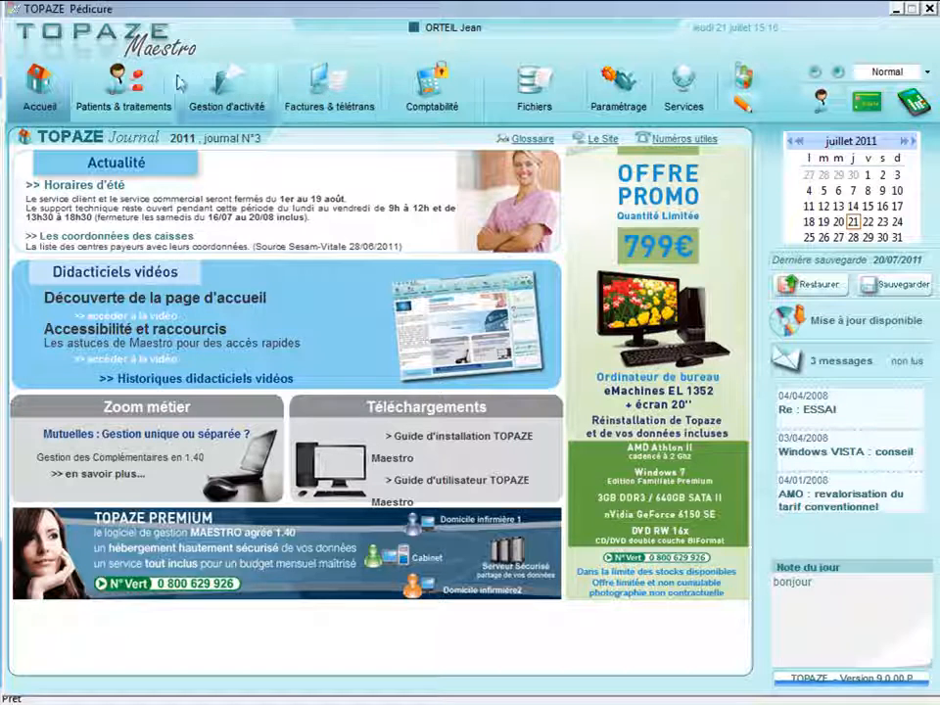
# - Open the current patient's record and browse the birth-date calendar by month and year, keeping the original date
pyautogui.click(131, 89)
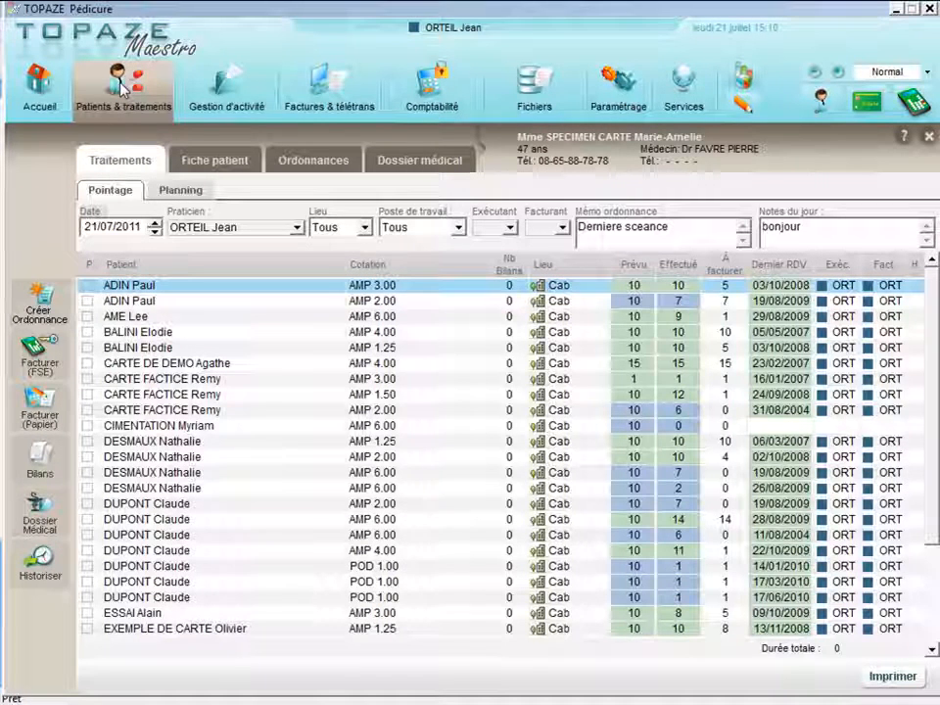
pyautogui.click(204, 159)
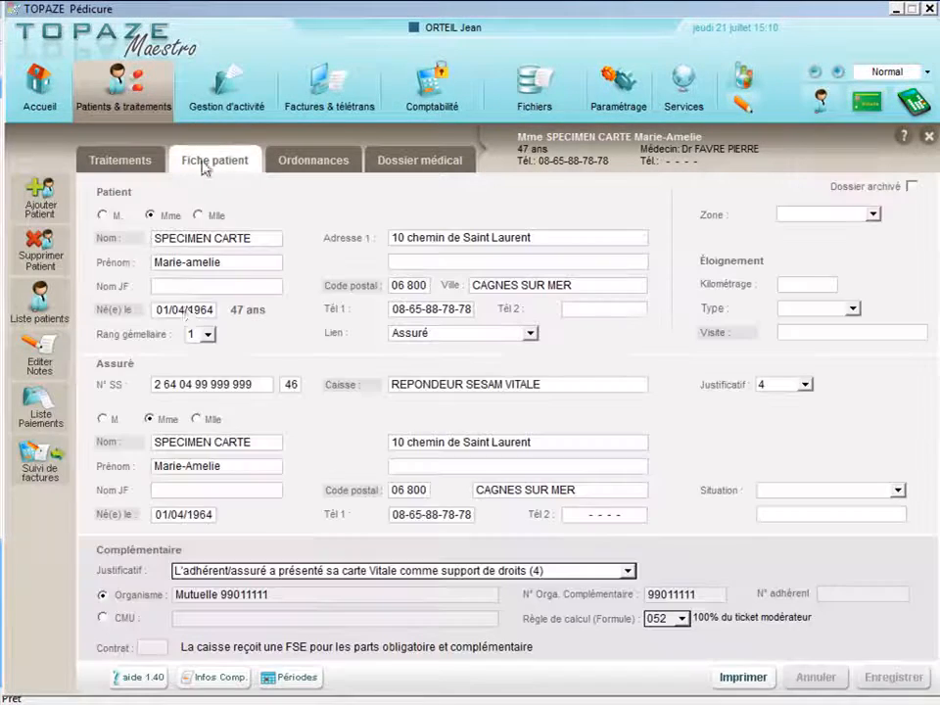
pyautogui.click(127, 311)
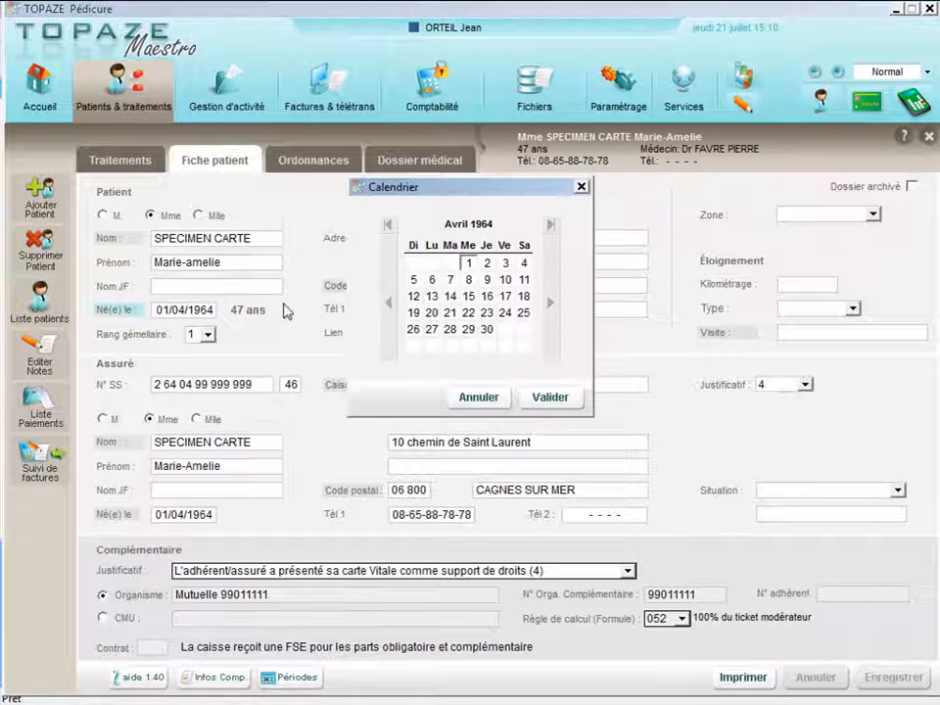
pyautogui.click(390, 292)
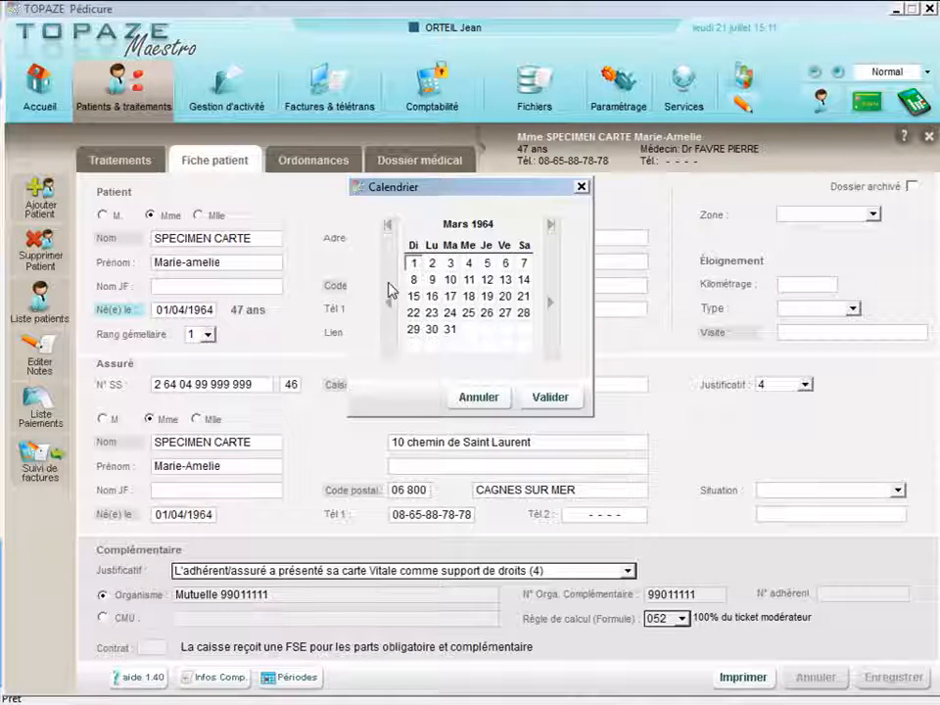
pyautogui.click(390, 290)
pyautogui.click(550, 240)
pyautogui.click(552, 245)
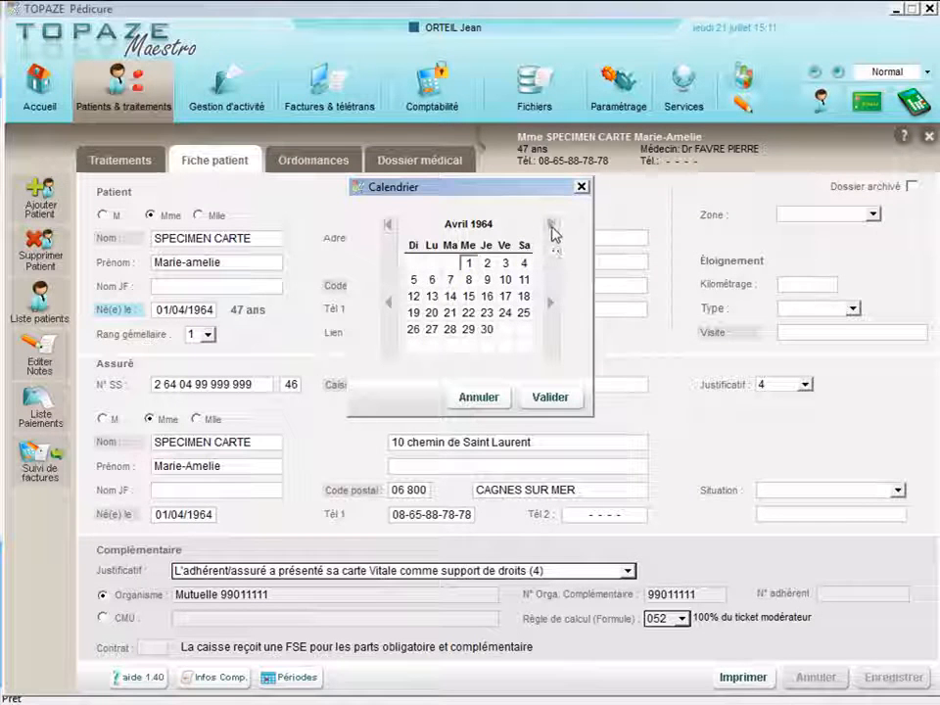
pyautogui.click(551, 228)
pyautogui.click(551, 227)
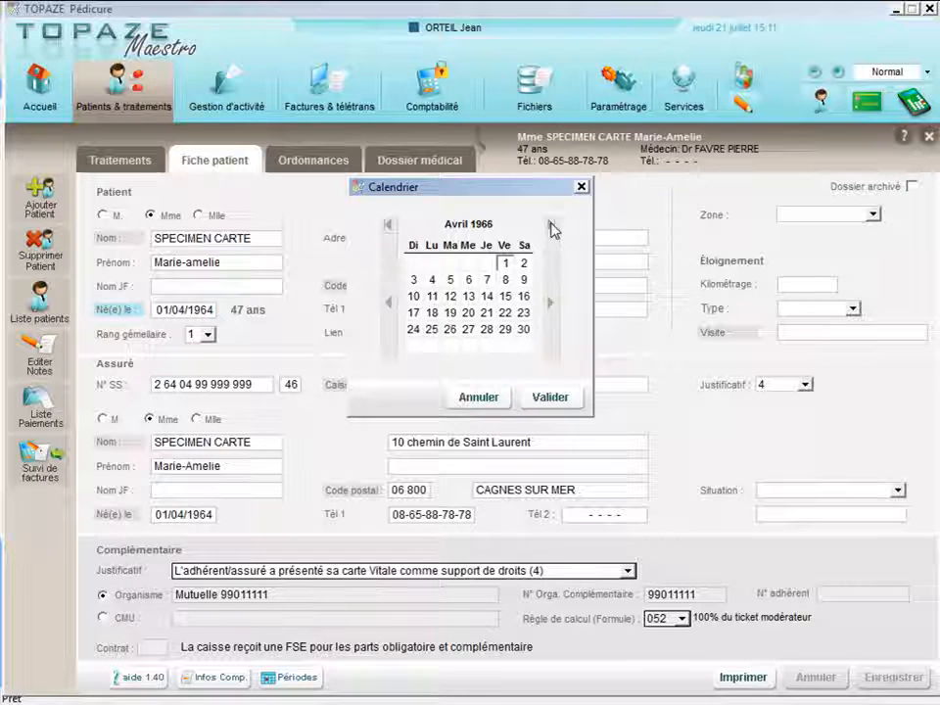
pyautogui.click(388, 225)
pyautogui.click(388, 225)
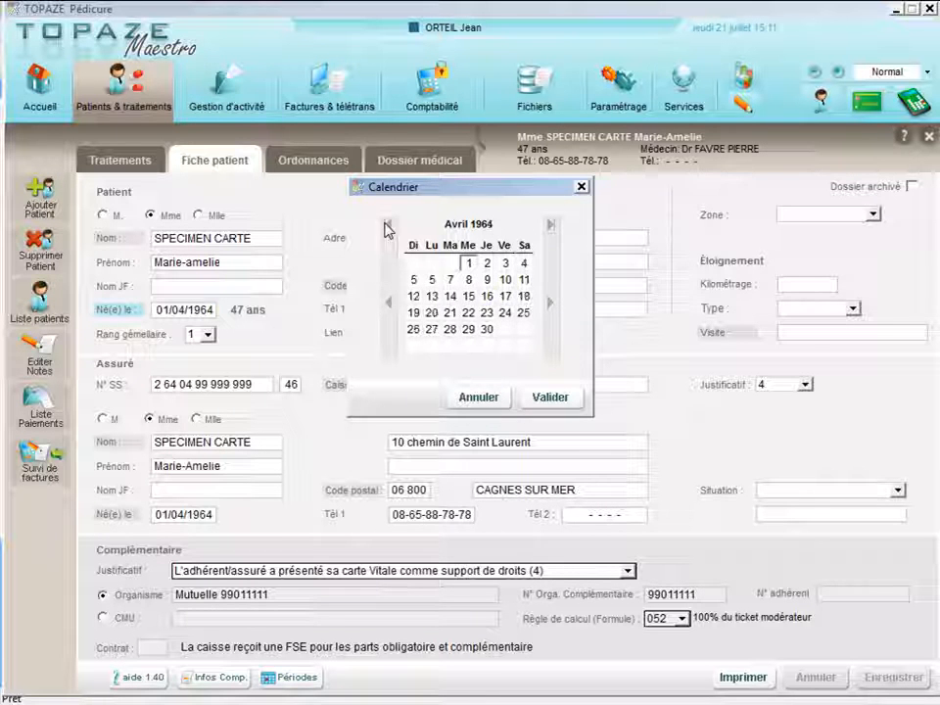
pyautogui.click(536, 398)
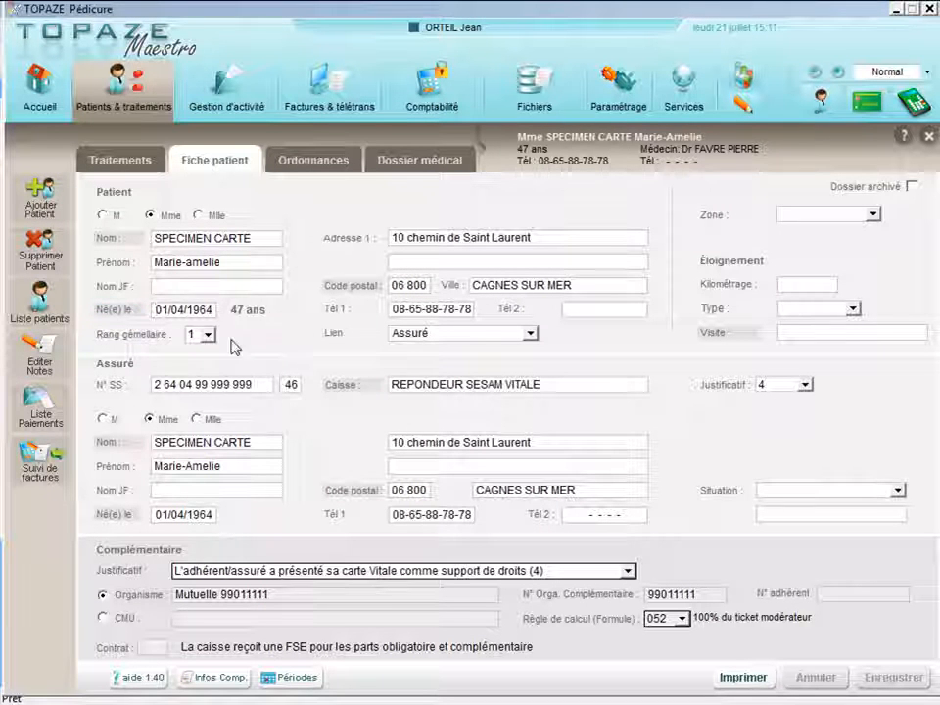
# - View the selection list of existing insured persons, and the health fund's record with its recipient organisation's record
pyautogui.click(122, 454)
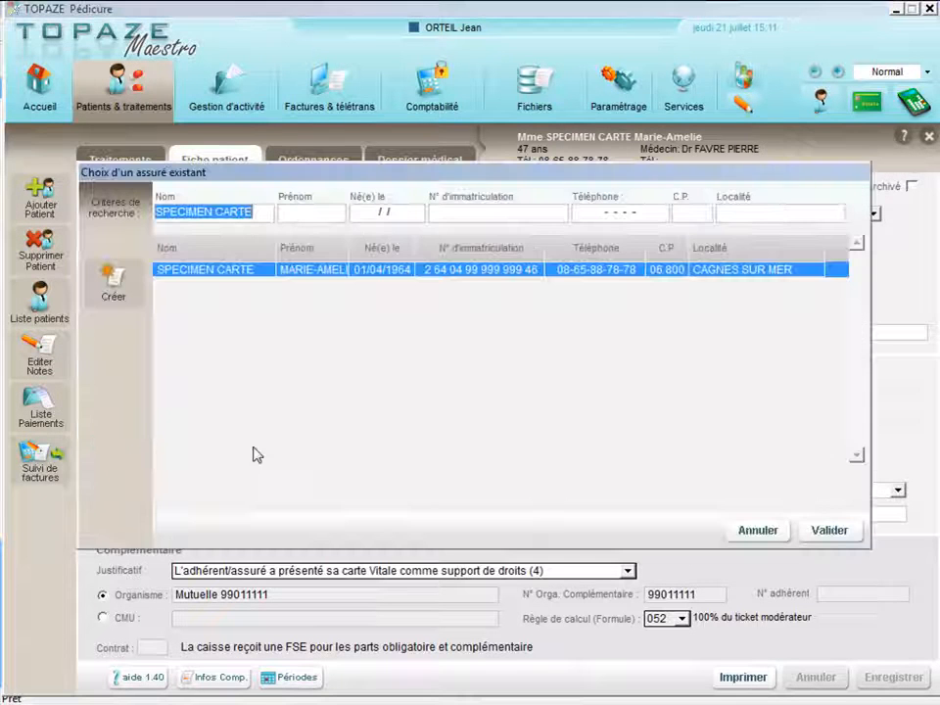
pyautogui.click(761, 530)
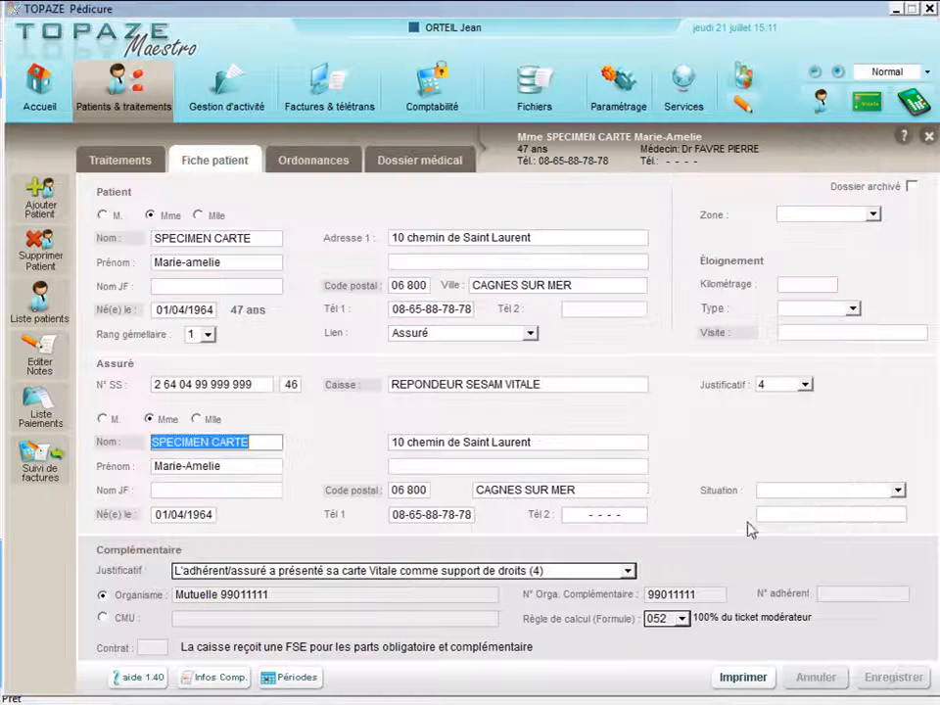
pyautogui.doubleClick(428, 388)
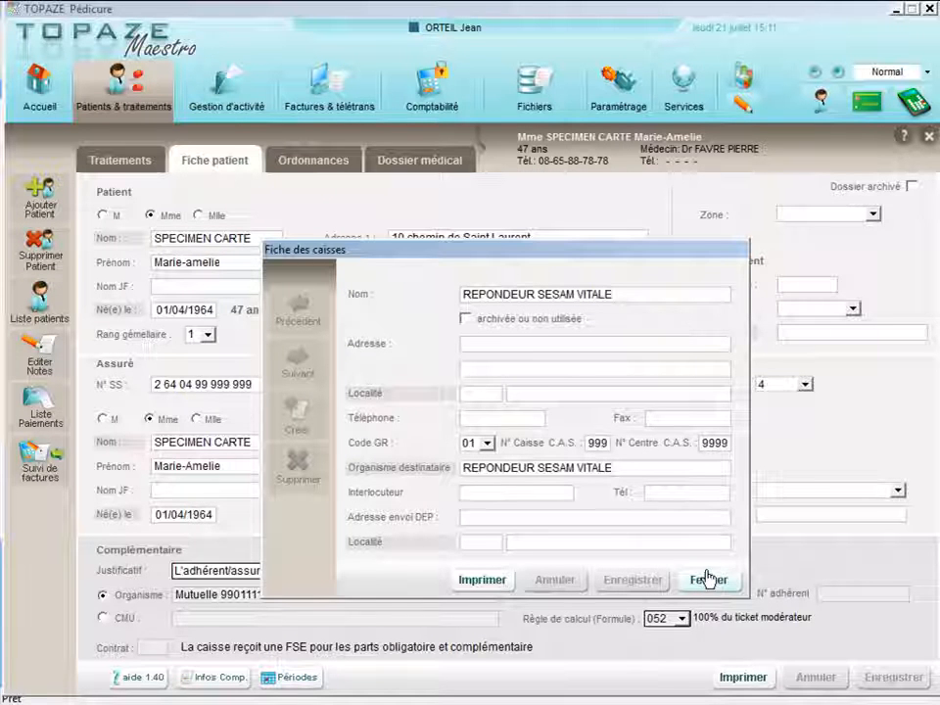
pyautogui.click(427, 471)
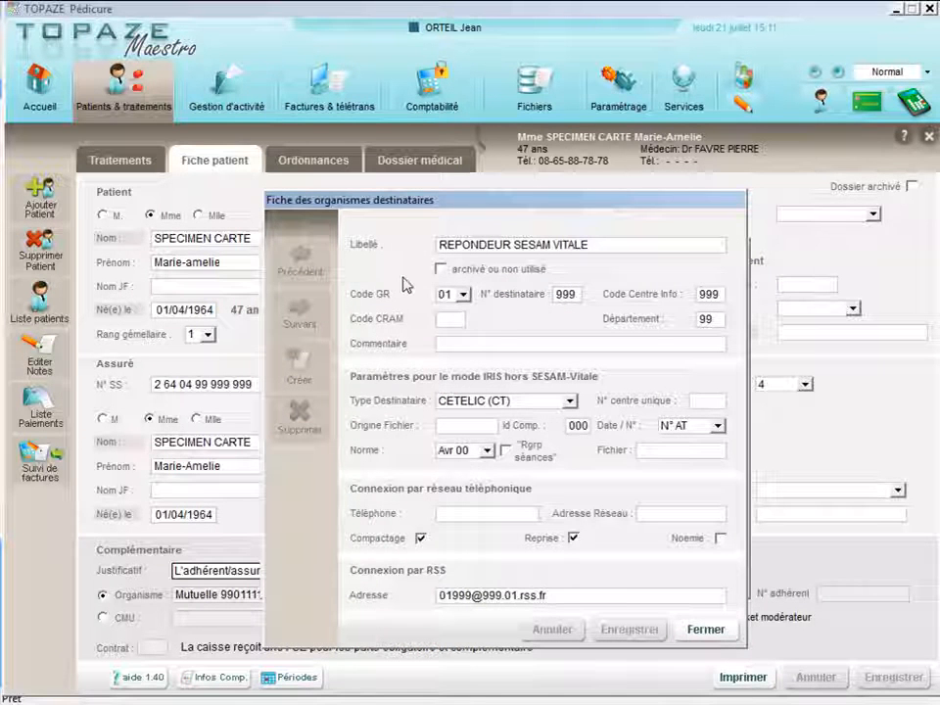
pyautogui.click(715, 632)
pyautogui.click(712, 578)
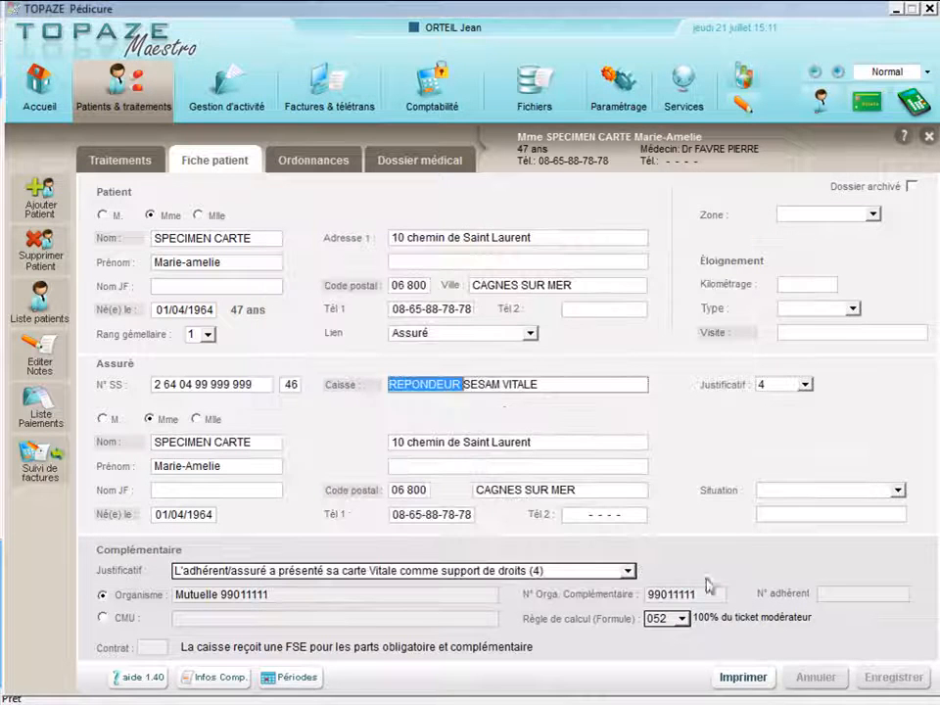
# - View the prescribing doctor's record from the patient's displayed prescription
pyautogui.click(316, 162)
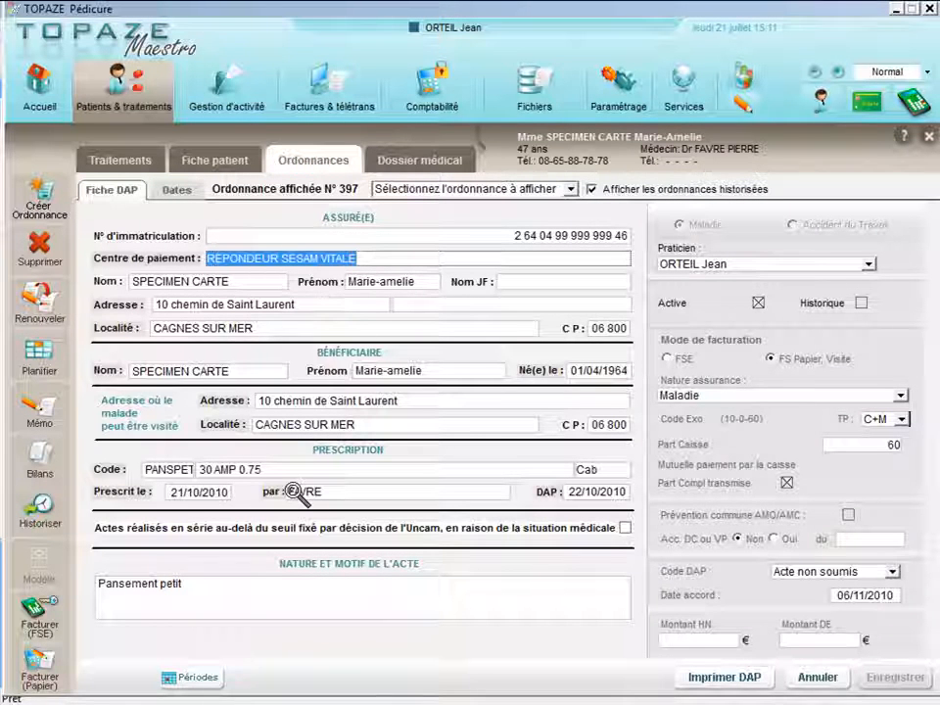
pyautogui.doubleClick(342, 492)
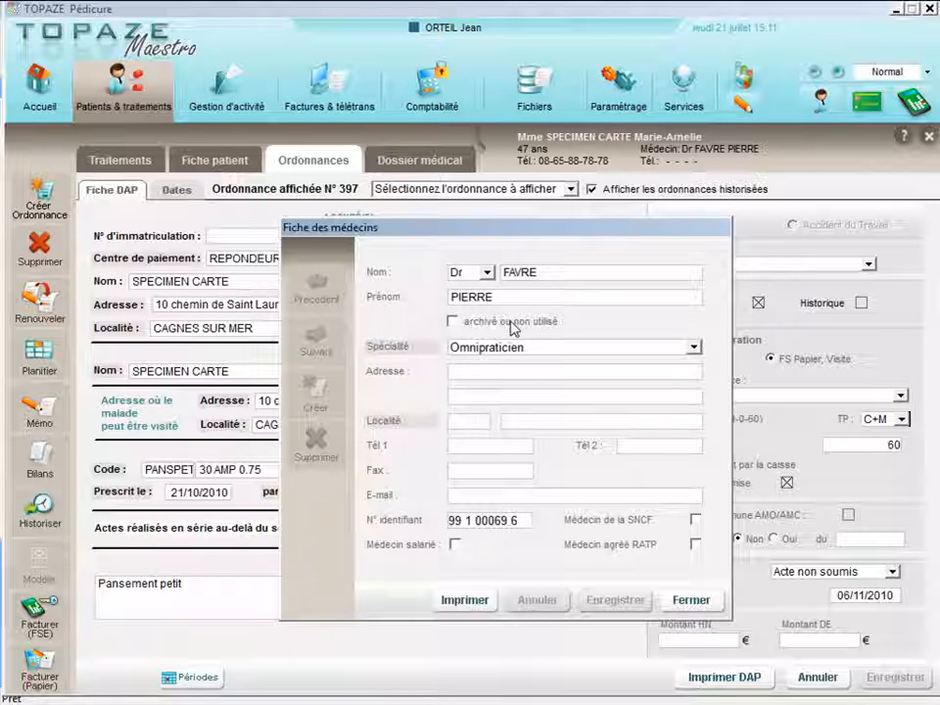
pyautogui.click(690, 601)
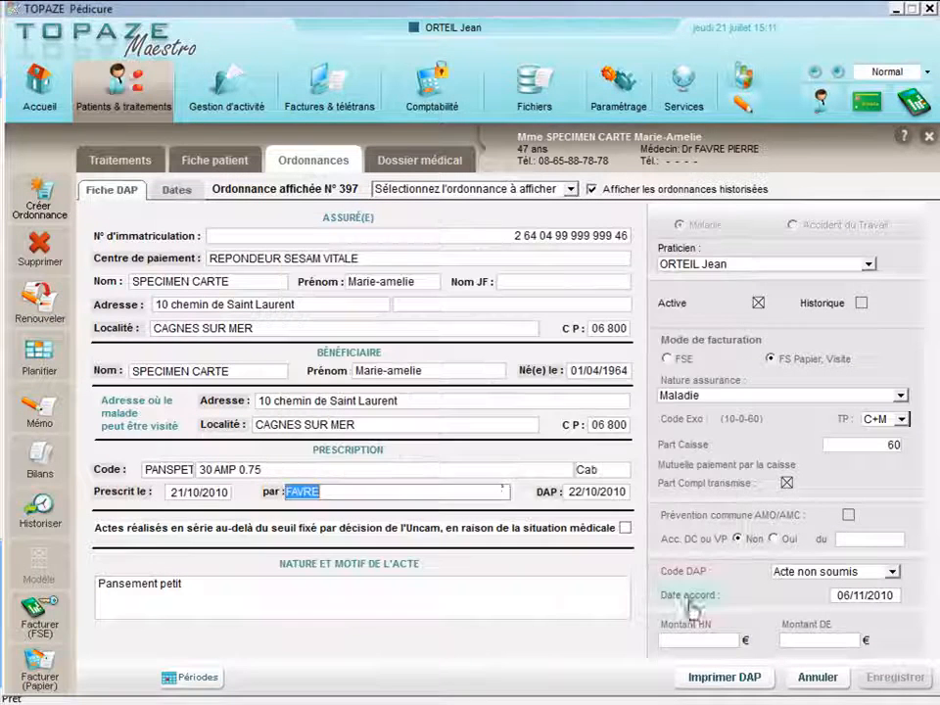
# - In the prescription's session dates, set the time of the 26/10/10 session to 13:00
pyautogui.click(167, 198)
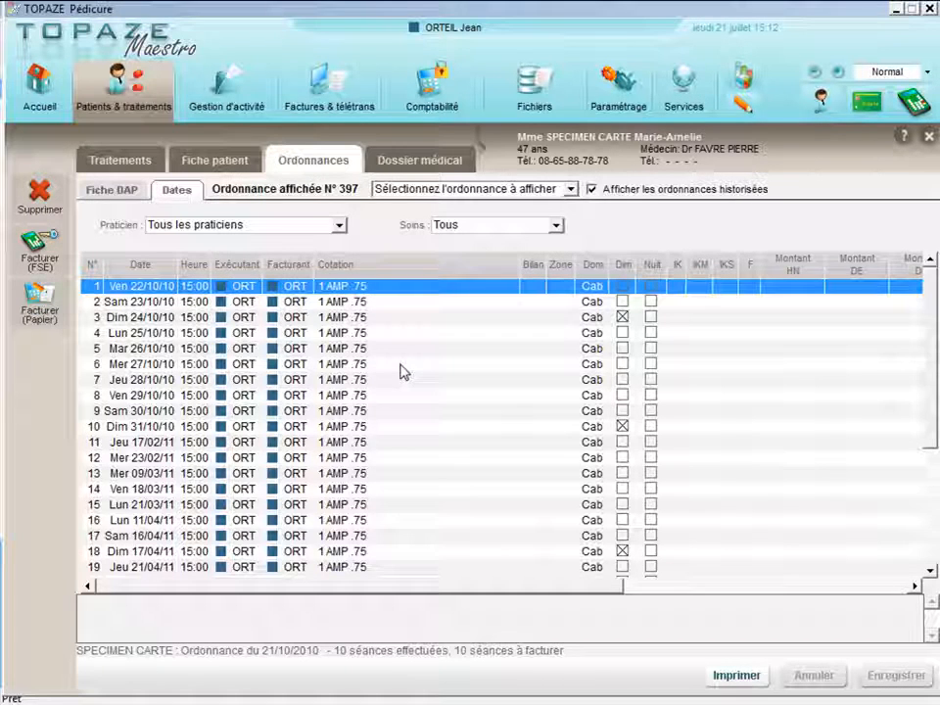
pyautogui.click(145, 289)
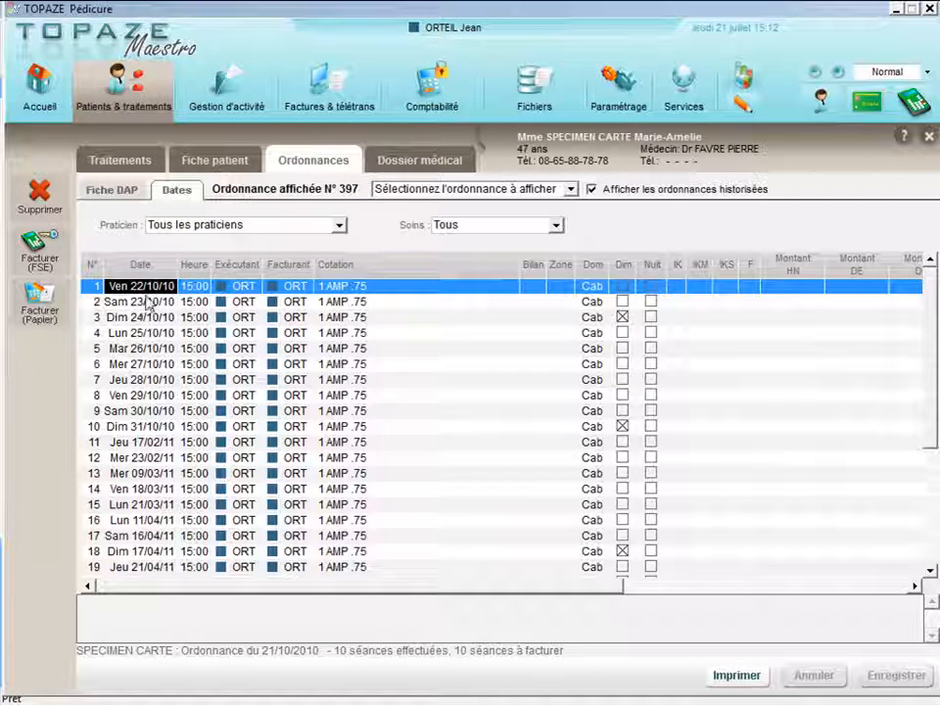
pyautogui.click(152, 349)
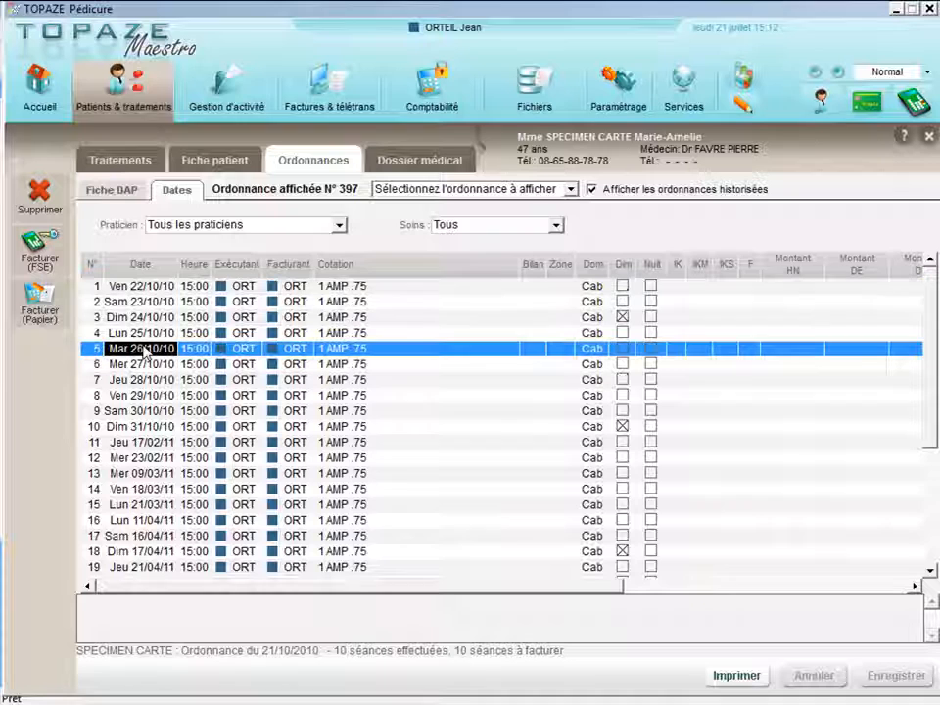
pyautogui.click(196, 350)
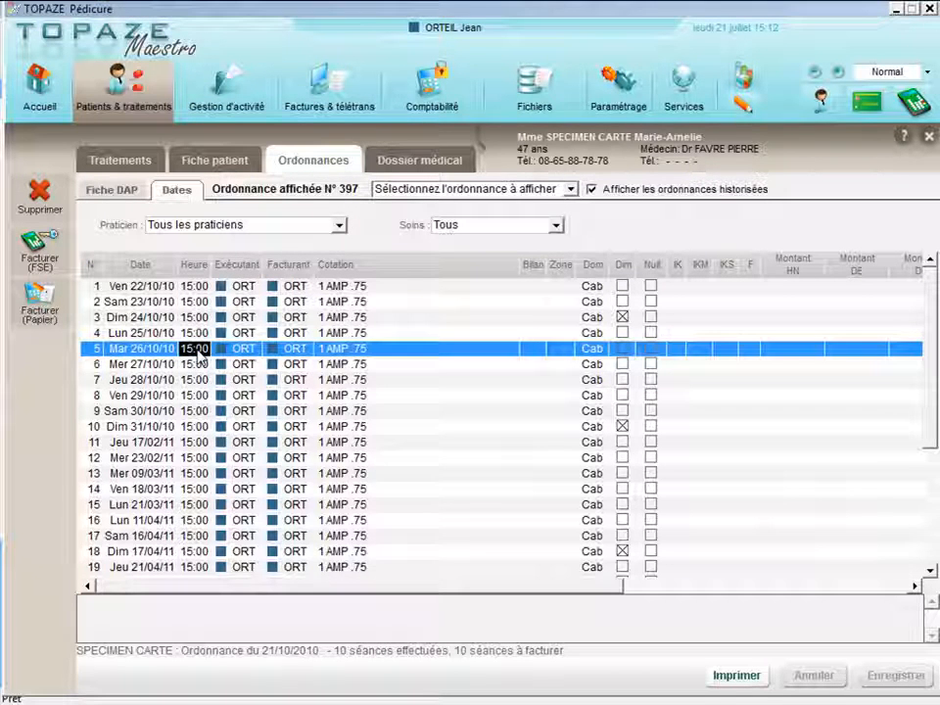
pyautogui.doubleClick(202, 355)
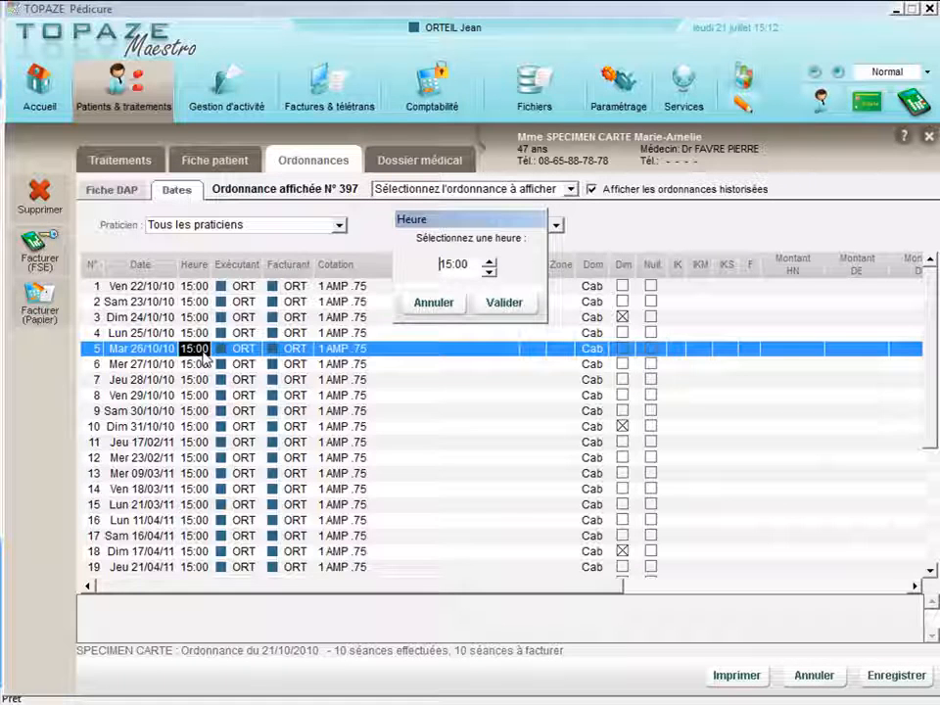
pyautogui.click(490, 272)
pyautogui.click(491, 273)
pyautogui.click(491, 273)
pyautogui.click(505, 302)
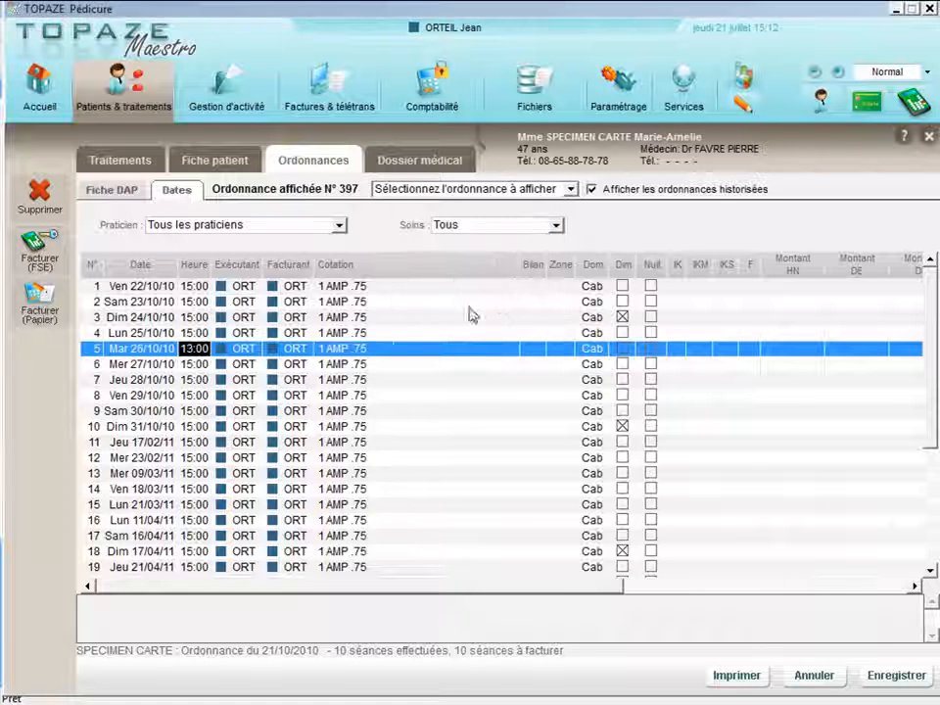
# - Move the 26/10/10 session to another date picked in the calendar
pyautogui.rightClick(159, 355)
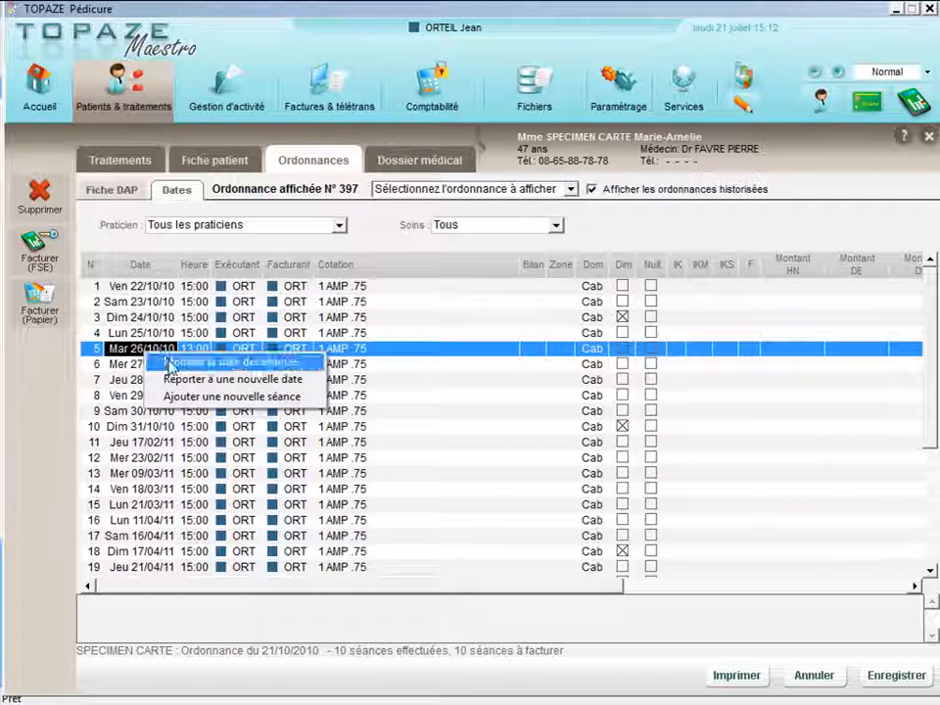
pyautogui.click(171, 363)
pyautogui.click(449, 329)
pyautogui.click(544, 397)
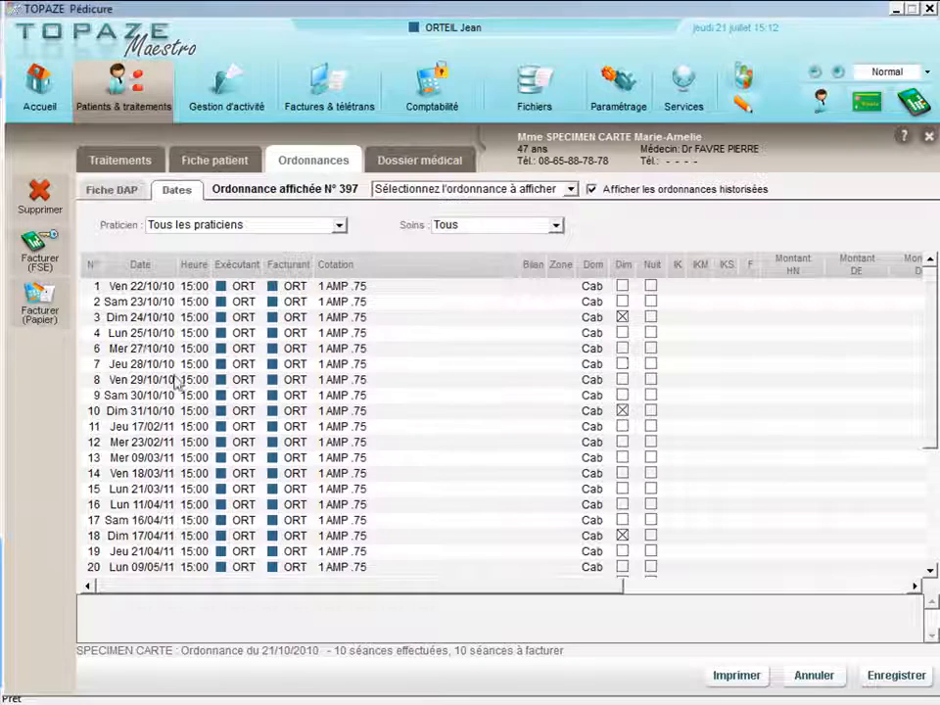
# - Select blocks of Date, Exécutant and Facturant cells across consecutive sessions, and open the practitioner choices for the last block
pyautogui.moveTo(145, 337); pyautogui.dragTo(149, 492)
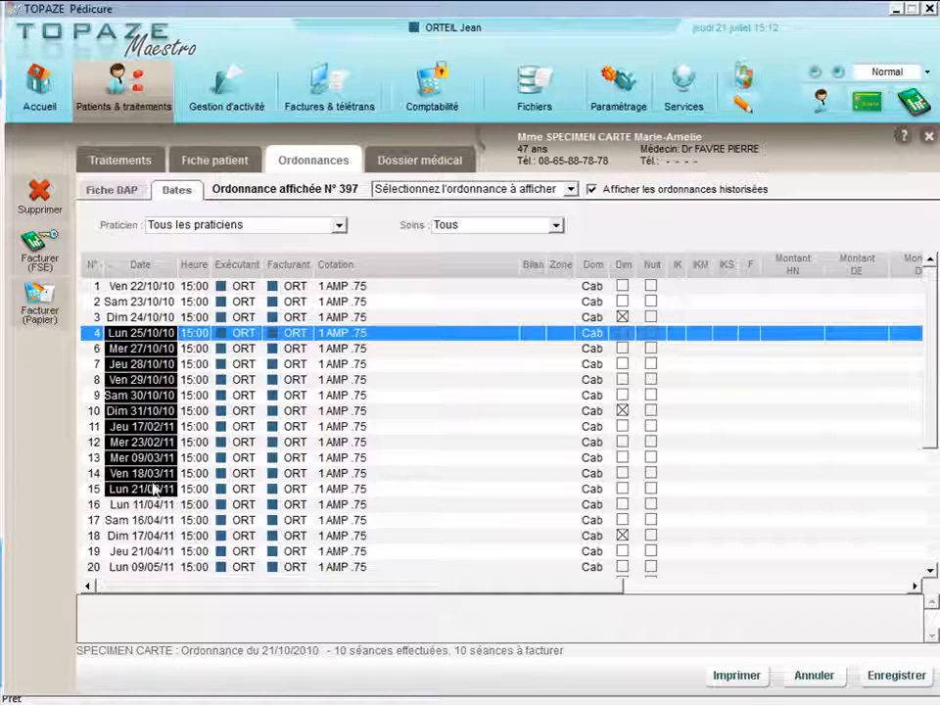
pyautogui.moveTo(289, 333); pyautogui.dragTo(284, 505)
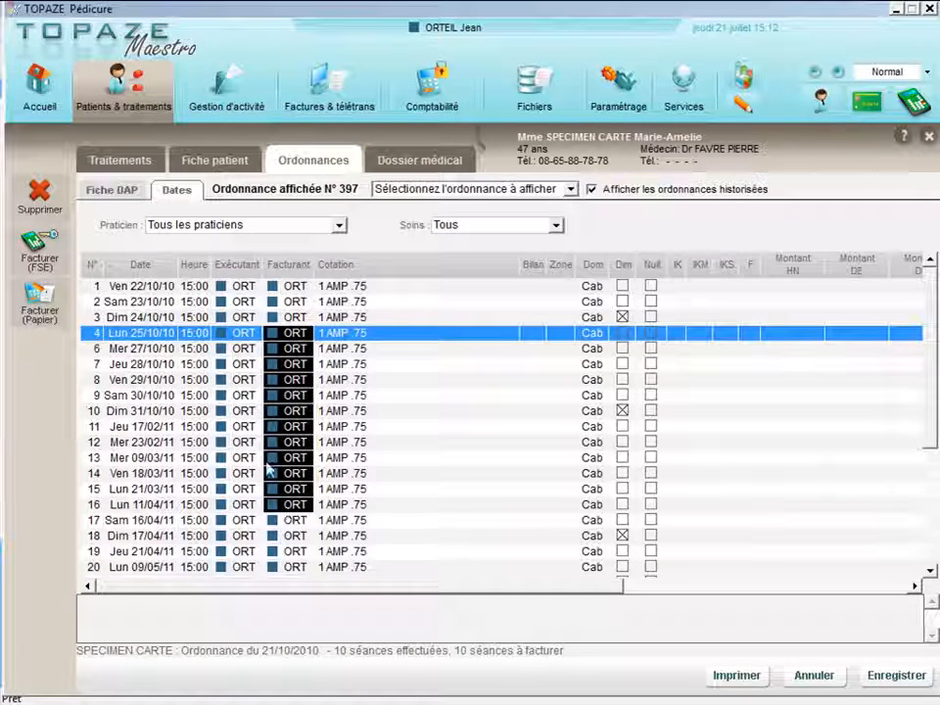
pyautogui.moveTo(245, 337); pyautogui.dragTo(292, 474)
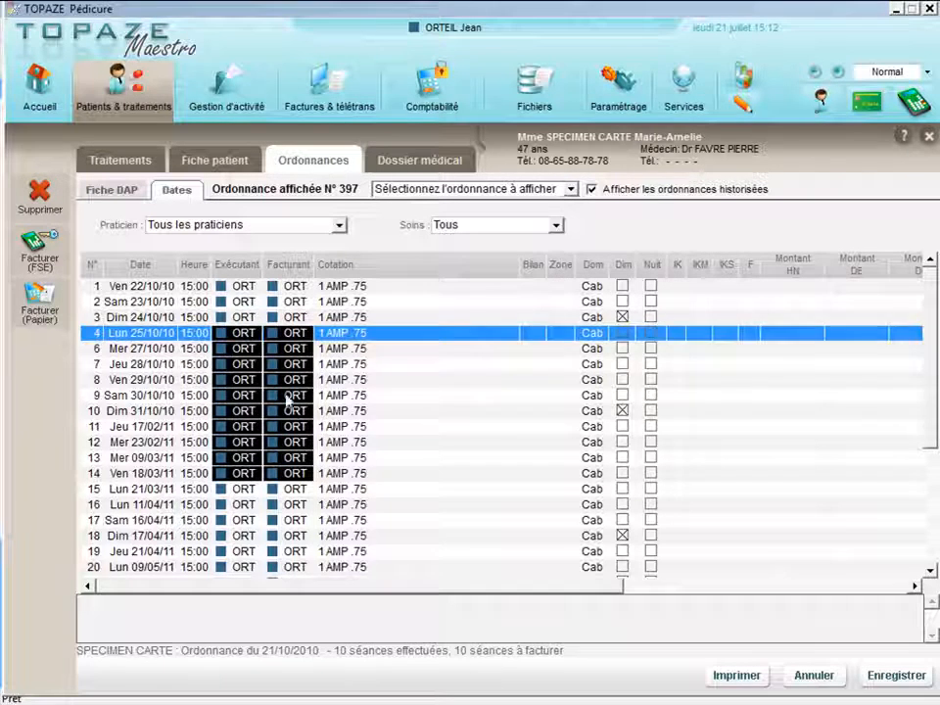
pyautogui.click(290, 398)
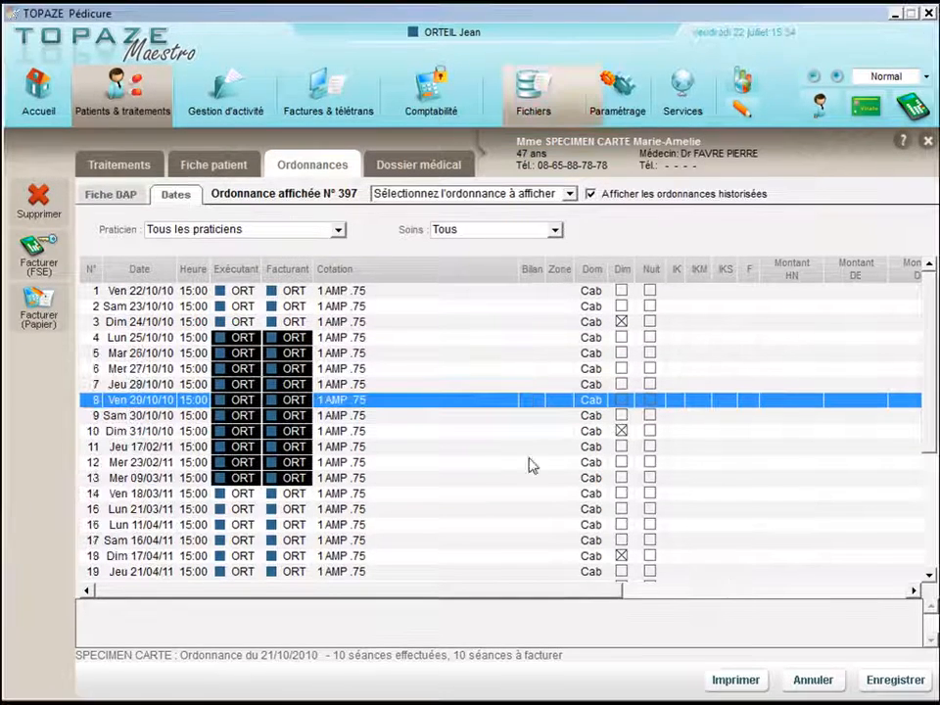
pyautogui.click(302, 403)
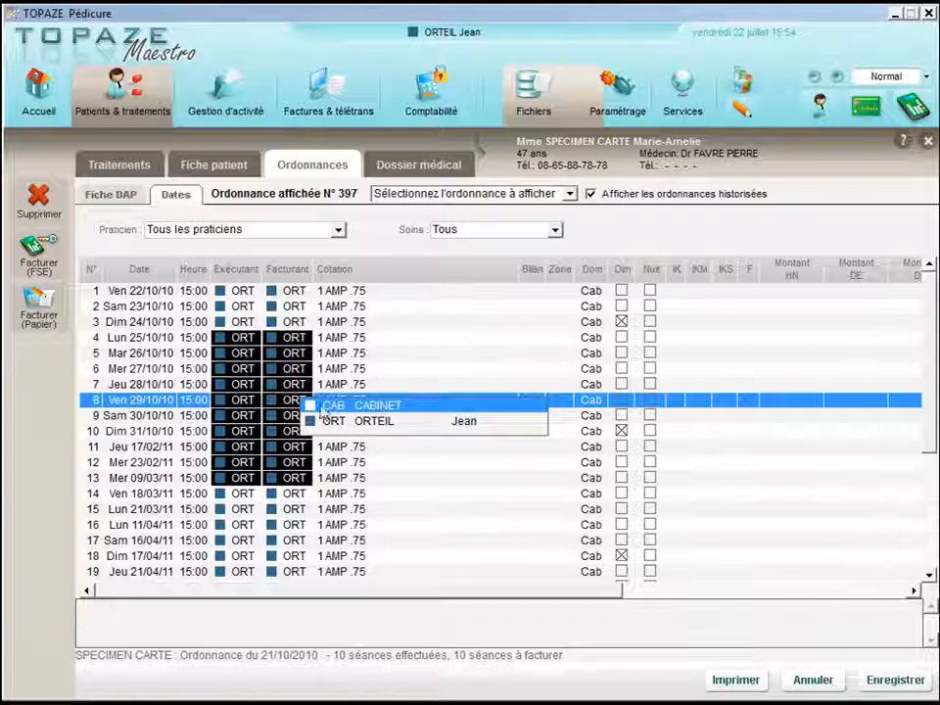
# - Set the Facturant of sessions 5 to 11 to CAB (CABINET)
pyautogui.moveTo(292, 354); pyautogui.dragTo(293, 447)
pyautogui.rightClick(292, 369)
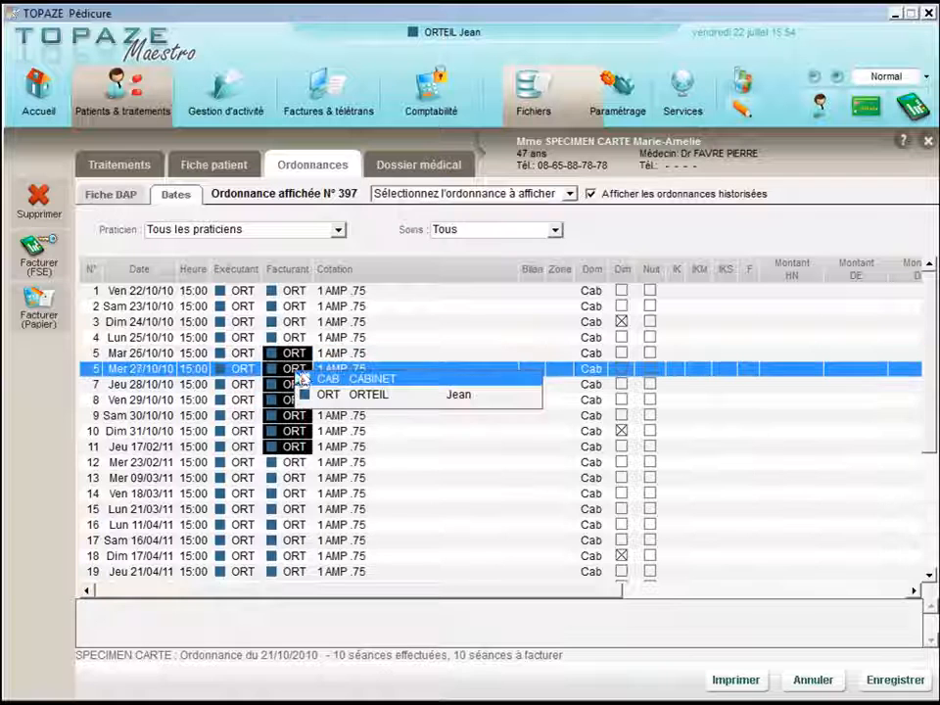
pyautogui.click(317, 395)
pyautogui.rightClick(307, 382)
pyautogui.click(323, 387)
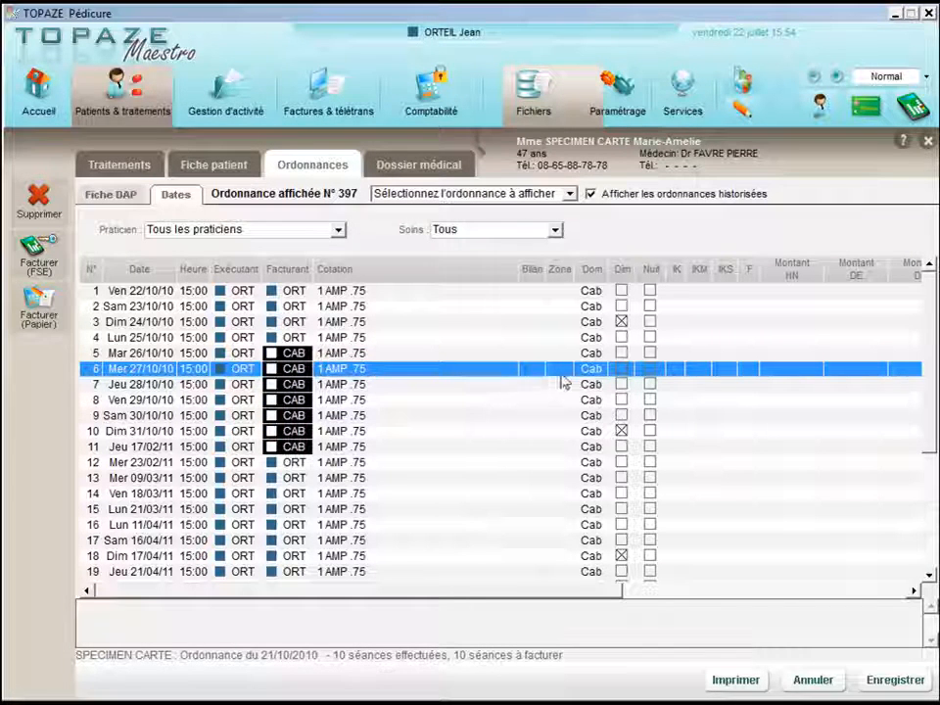
# - Select the Dom cells of sessions 4 to 8 and open their location choices
pyautogui.click(592, 369)
pyautogui.moveTo(590, 337); pyautogui.dragTo(600, 404)
pyautogui.rightClick(590, 353)
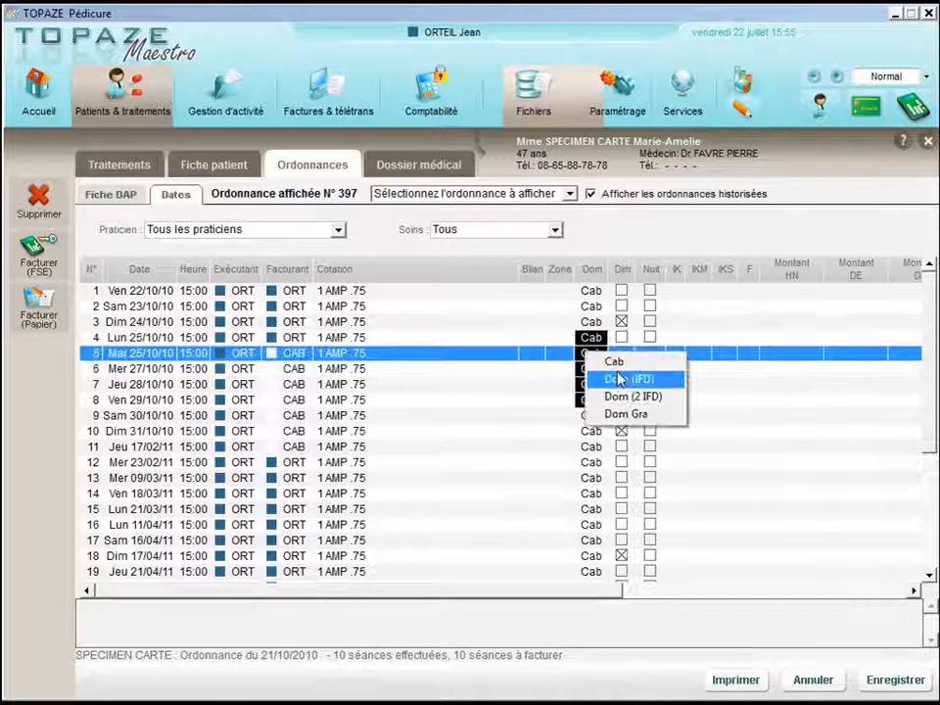
# - In the patient management view, select the separate Date cells of 23, 25, 27, 29 and 31/10/10, plus the Facturant cell of 25/10/10
pyautogui.click(228, 93)
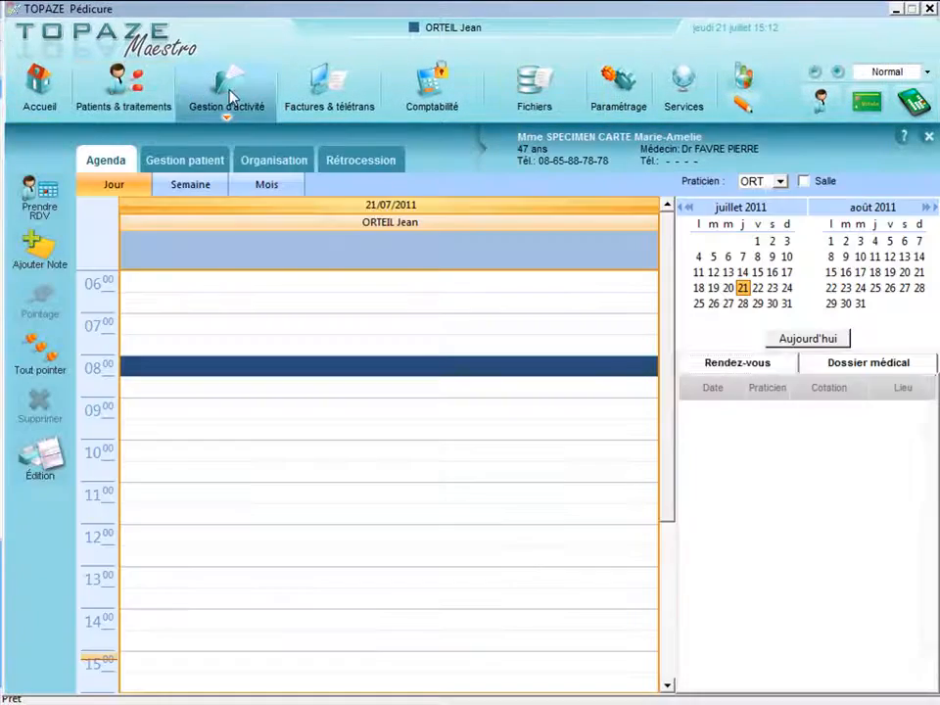
pyautogui.click(199, 163)
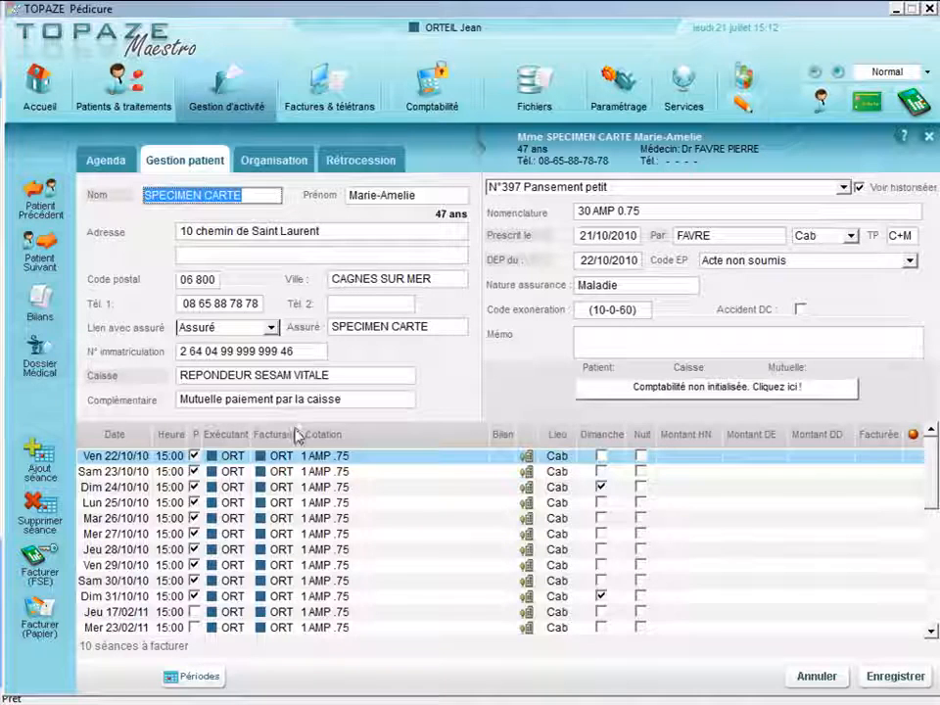
pyautogui.click(107, 471)
pyautogui.keyDown('ctrl'); pyautogui.click(125, 502); pyautogui.keyUp('ctrl')
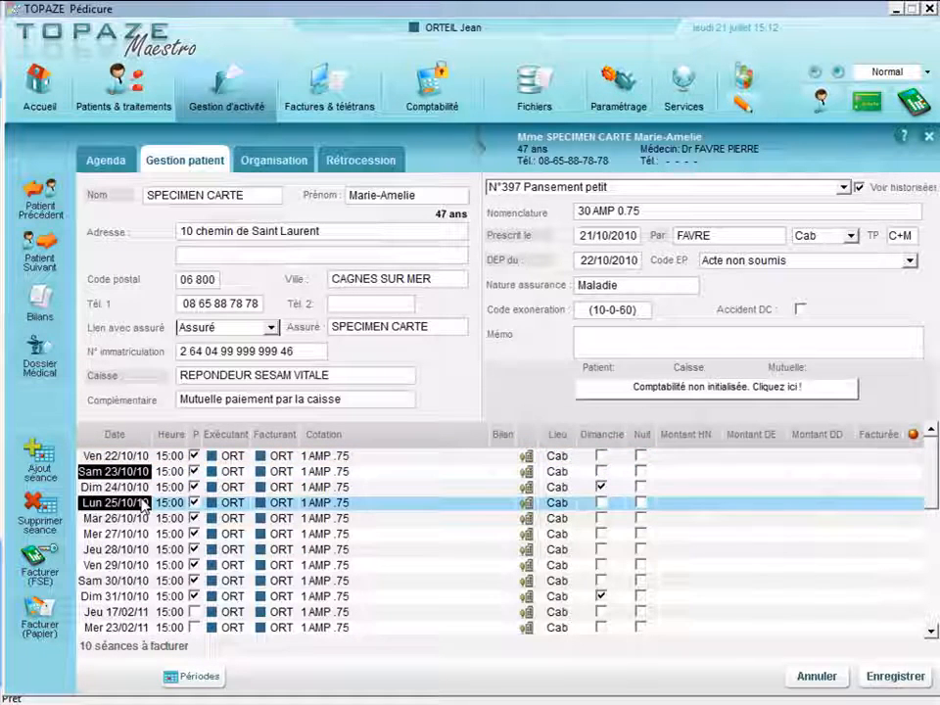
pyautogui.keyDown('ctrl'); pyautogui.click(282, 503); pyautogui.keyUp('ctrl')
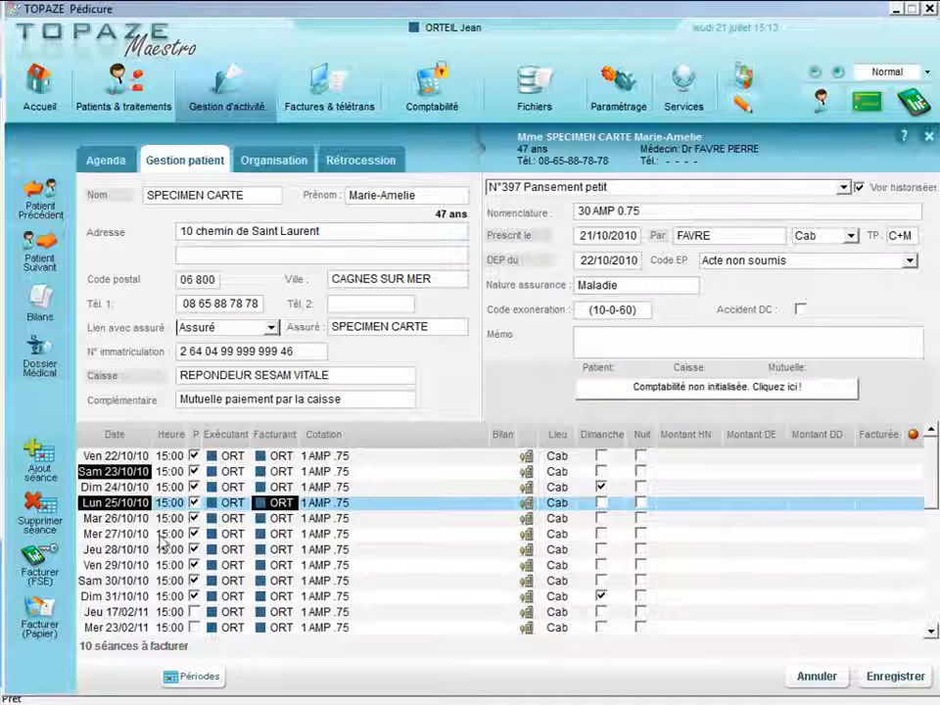
pyautogui.keyDown('ctrl'); pyautogui.click(129, 534); pyautogui.keyUp('ctrl')
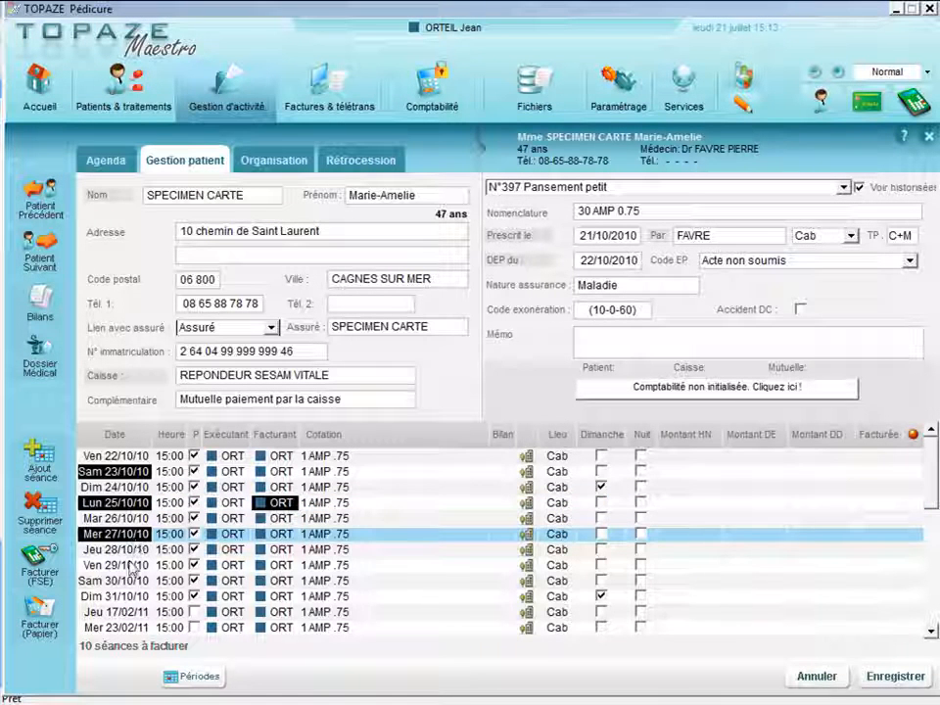
pyautogui.keyDown('ctrl'); pyautogui.click(131, 565); pyautogui.keyUp('ctrl')
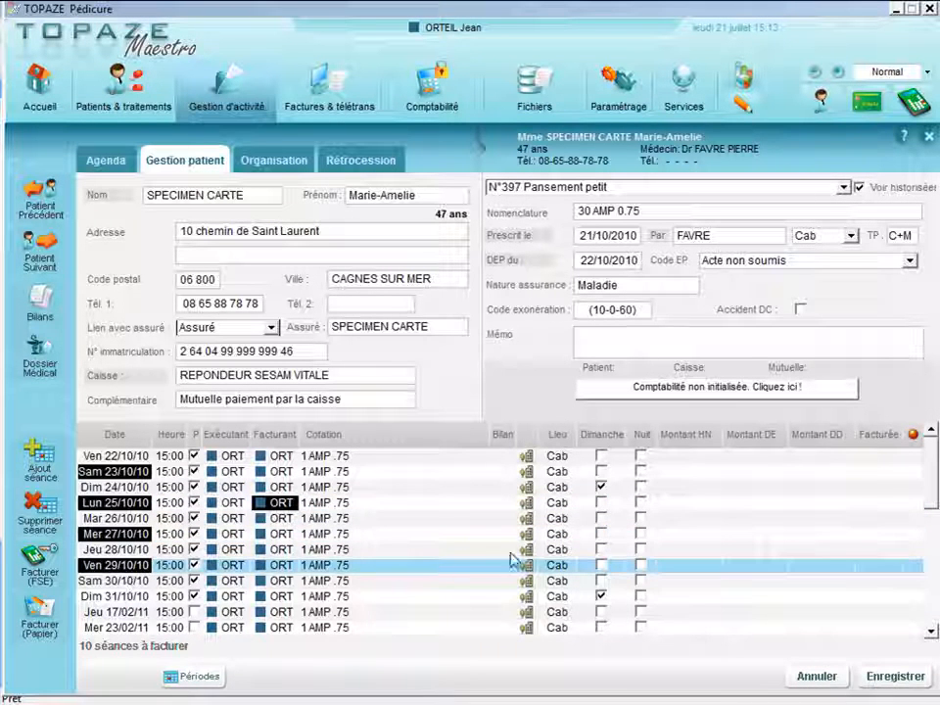
pyautogui.keyDown('ctrl'); pyautogui.click(129, 597); pyautogui.keyUp('ctrl')
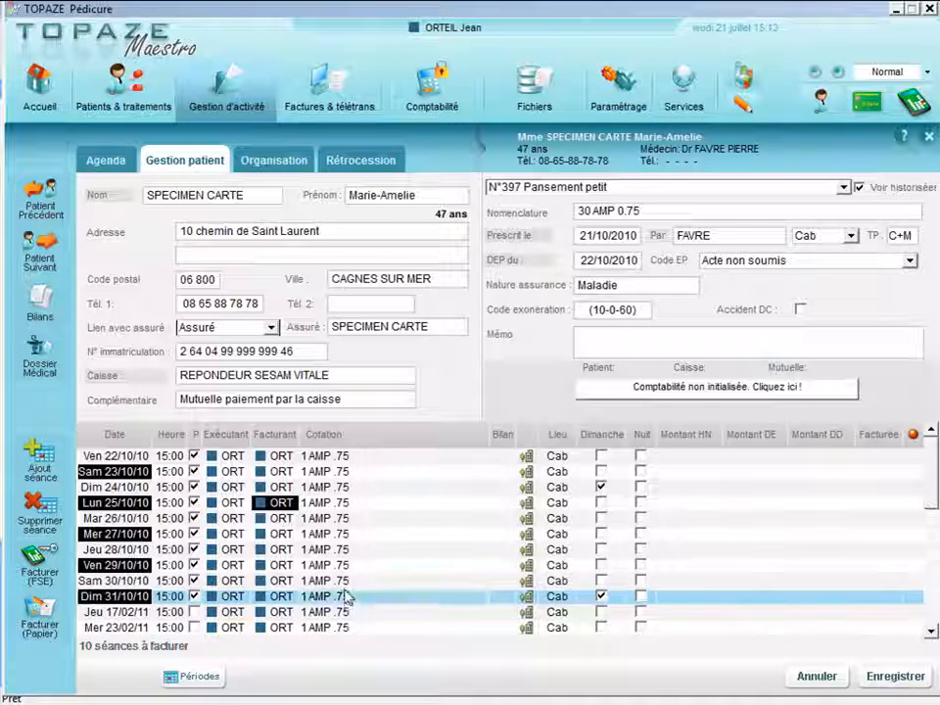
pyautogui.keyDown('ctrl'); pyautogui.click(277, 504); pyautogui.keyUp('ctrl')
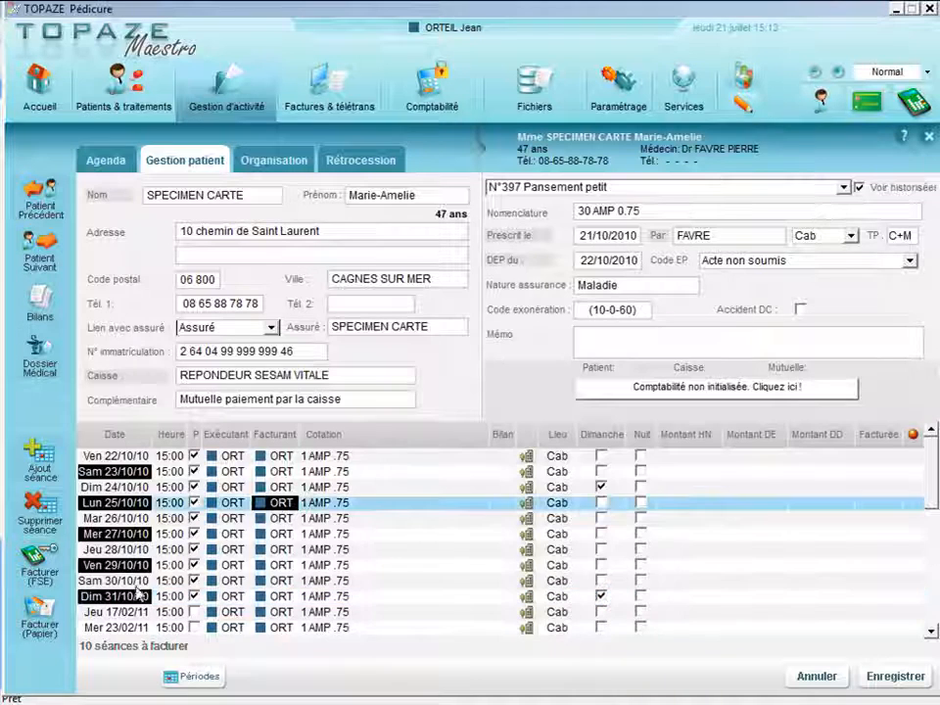
# - Select the Date to Cotation cells of sessions 23/10/10 to 31/10/10 as one block and move the active row to 30/10/10
pyautogui.click(216, 566)
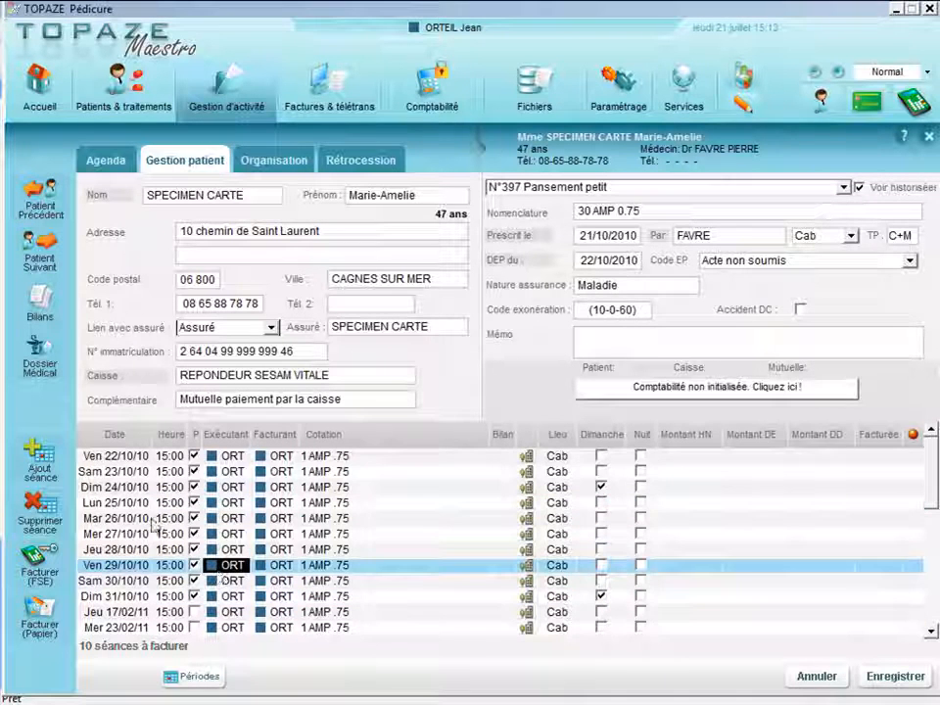
pyautogui.moveTo(116, 472); pyautogui.dragTo(446, 603)
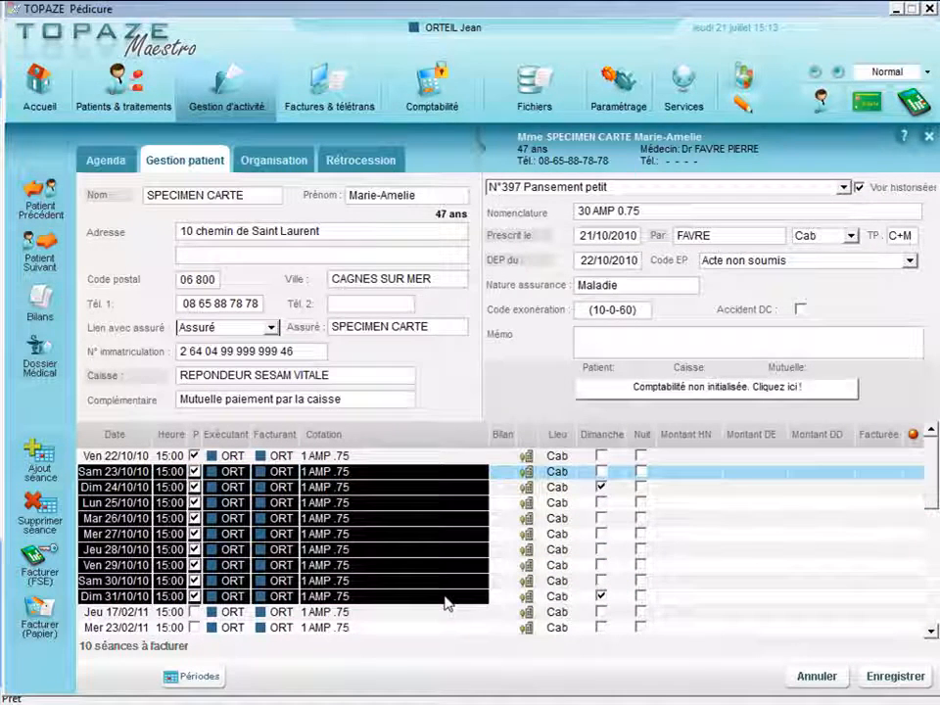
pyautogui.press('Down')
pyautogui.press('Down')
pyautogui.press('Down')
pyautogui.press('Down')
pyautogui.press('Down')
pyautogui.press('Down')
pyautogui.press('Down')
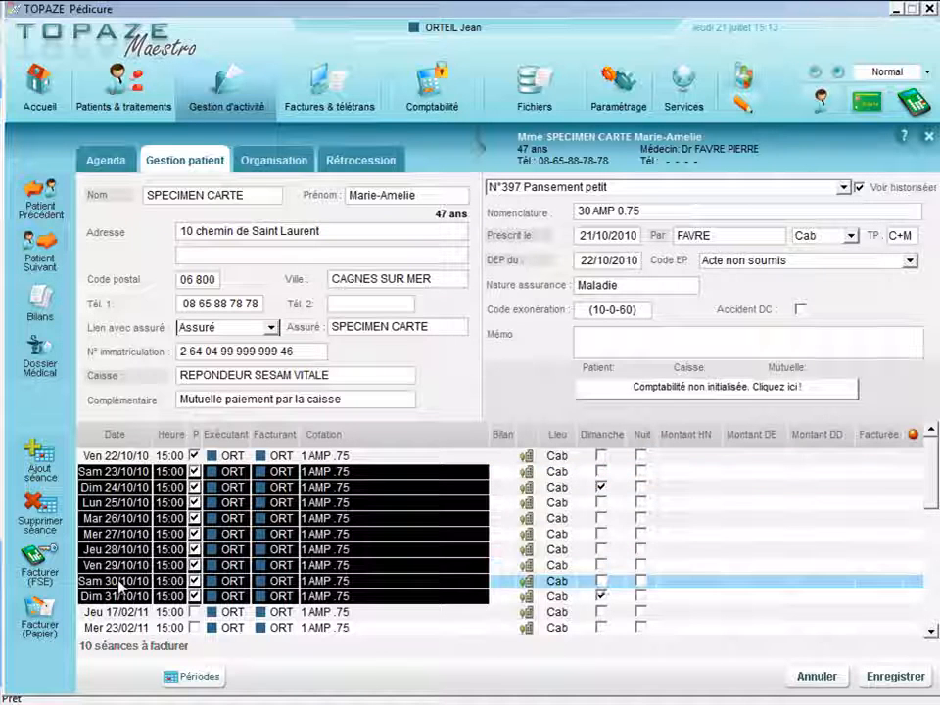
# - Select the Date to Cotation cells of three separate sessions: 17/02/11, 29/10/10 and 26/10/10
pyautogui.click(122, 610)
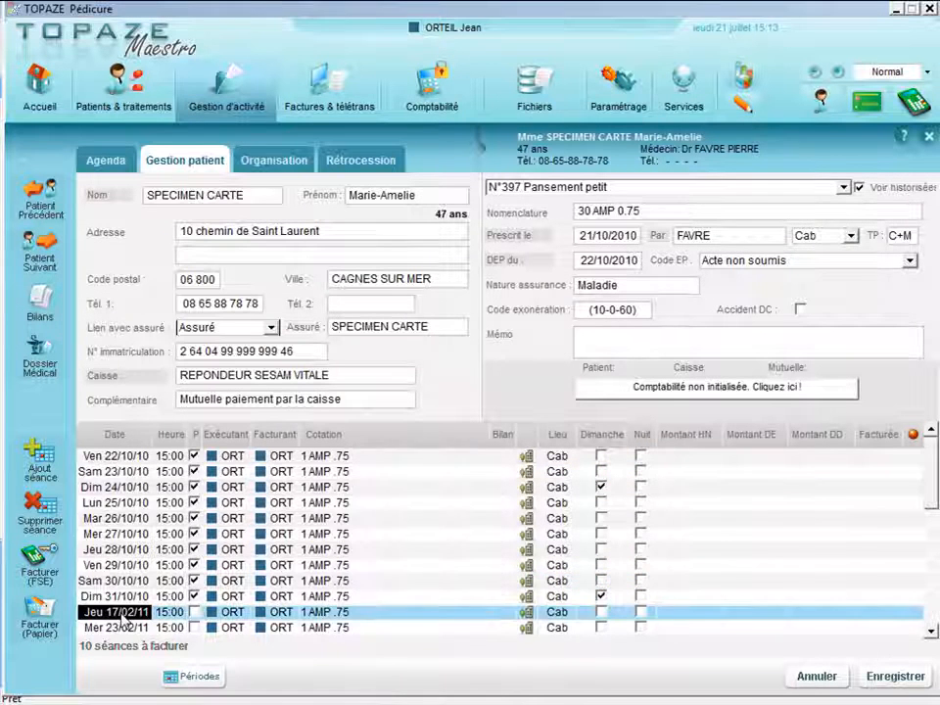
pyautogui.moveTo(138, 612); pyautogui.dragTo(485, 613)
pyautogui.moveTo(125, 565); pyautogui.dragTo(485, 567)
pyautogui.moveTo(117, 518); pyautogui.dragTo(408, 524)
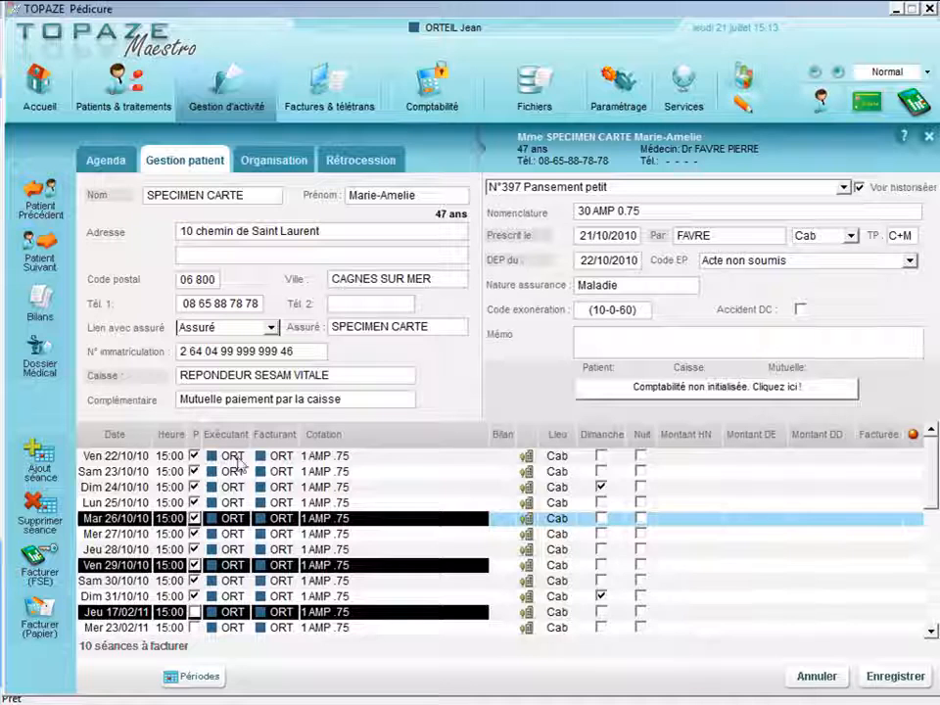
# - Select the block of sessions from 22/10/10 to 23/02/11 up to Cotation, and reselect the range starting from its Date cells
pyautogui.moveTo(325, 457); pyautogui.dragTo(169, 627)
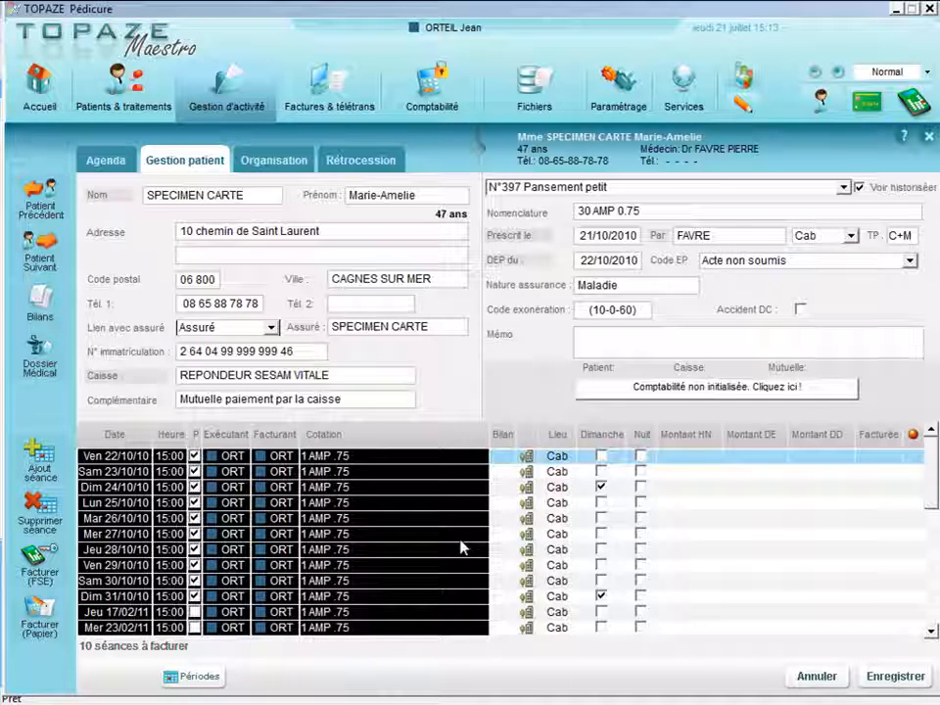
pyautogui.click(117, 458)
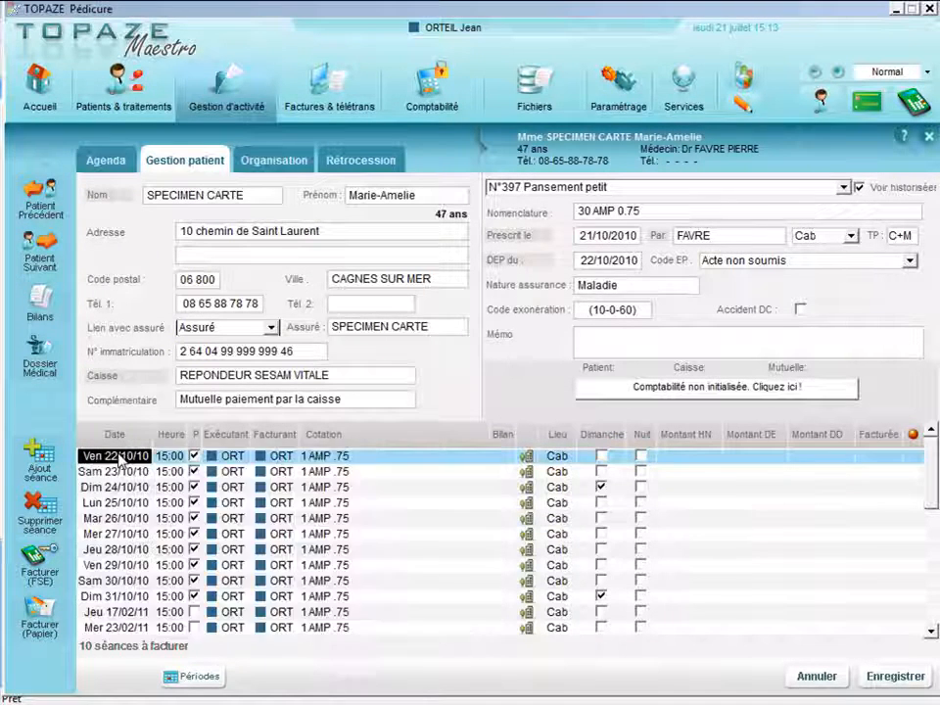
pyautogui.keyDown('shift'); pyautogui.click(121, 629); pyautogui.keyUp('shift')
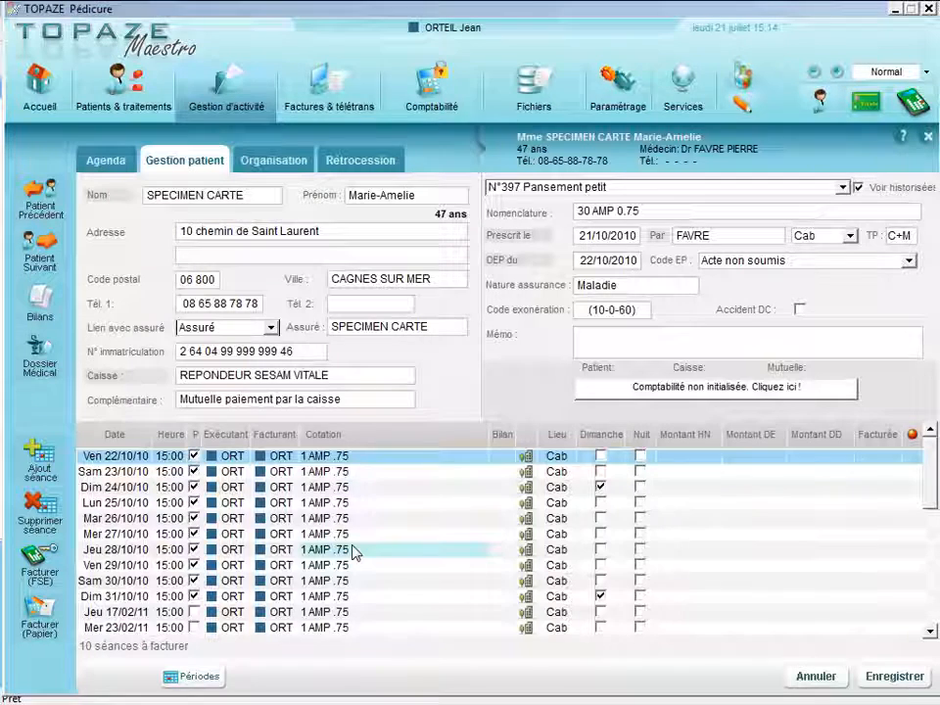
# - Open the prescription linked to a late-October session from its Cotation cell and display the prescription's session dates
pyautogui.click(354, 552)
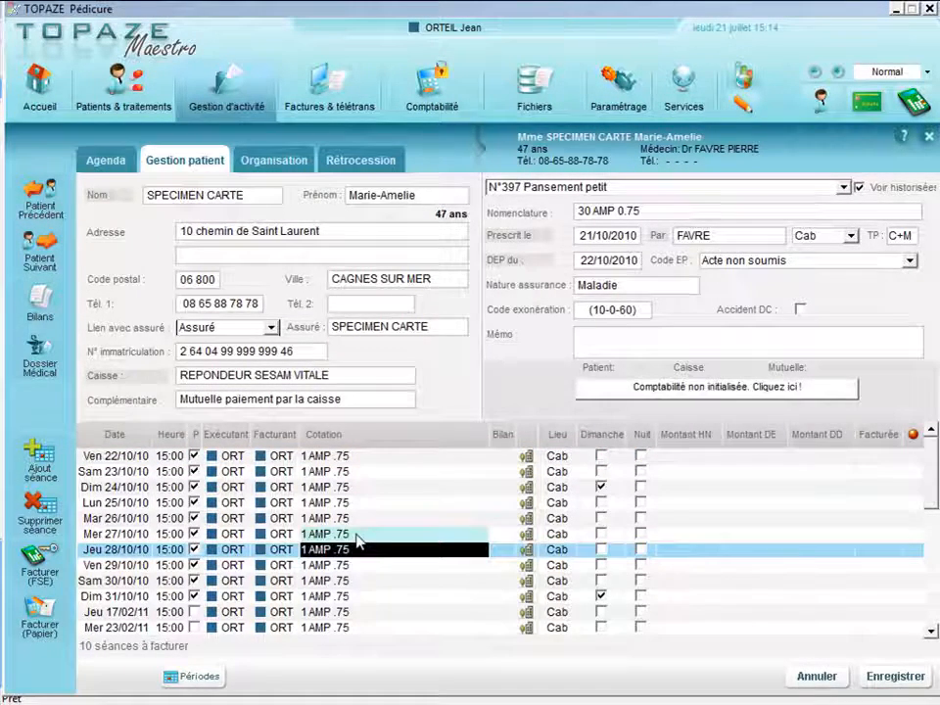
pyautogui.doubleClick(356, 541)
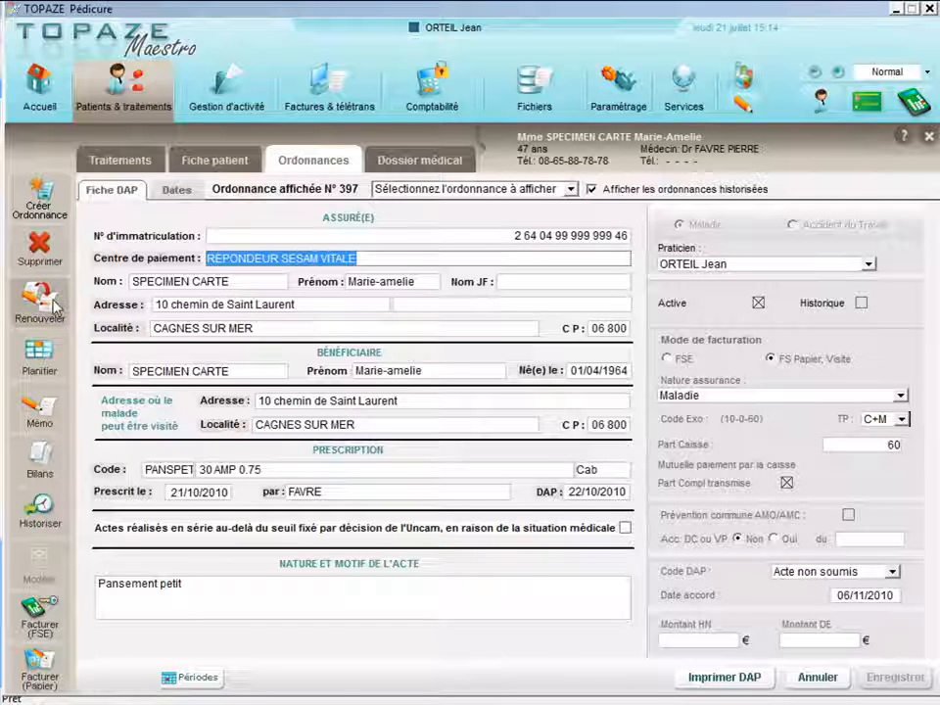
pyautogui.click(170, 190)
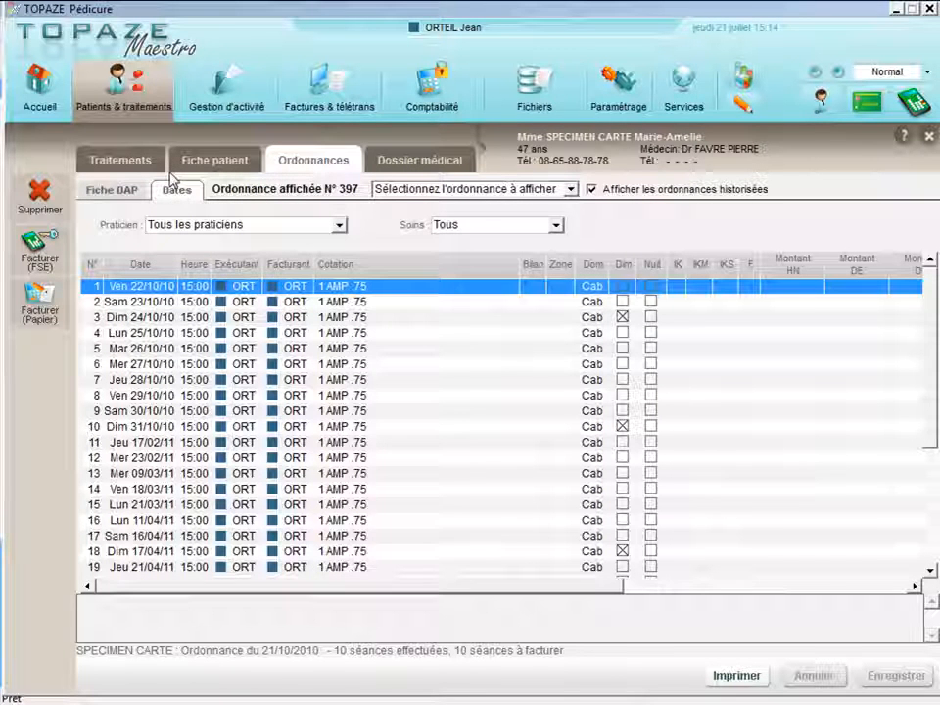
# - Sort the sessions by Date, latest first, and re-sort them by Dim with the ticked sessions first
pyautogui.click(162, 268)
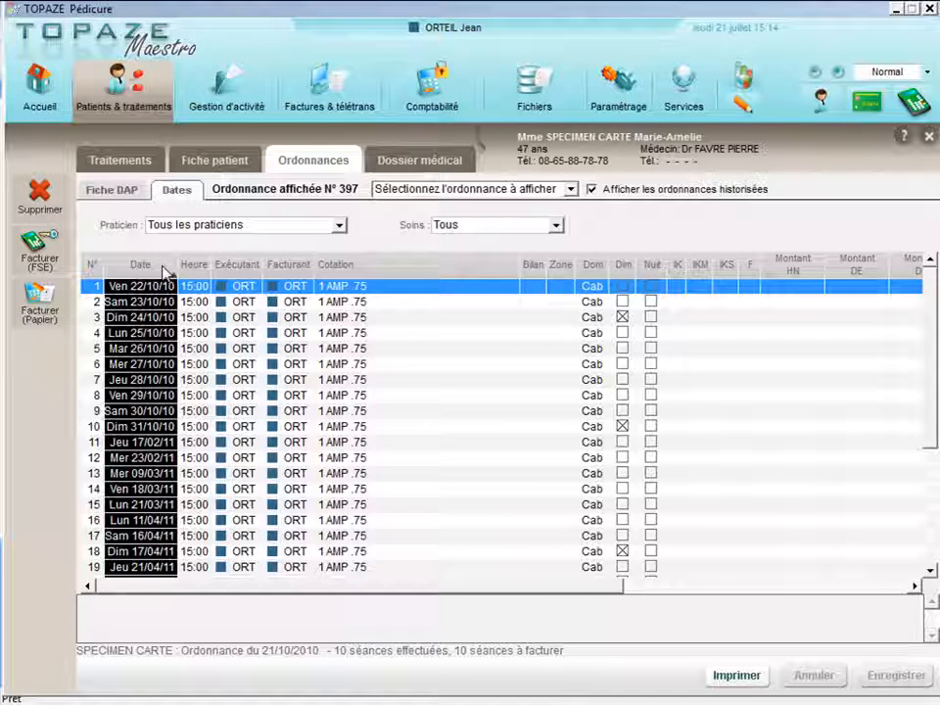
pyautogui.click(169, 269)
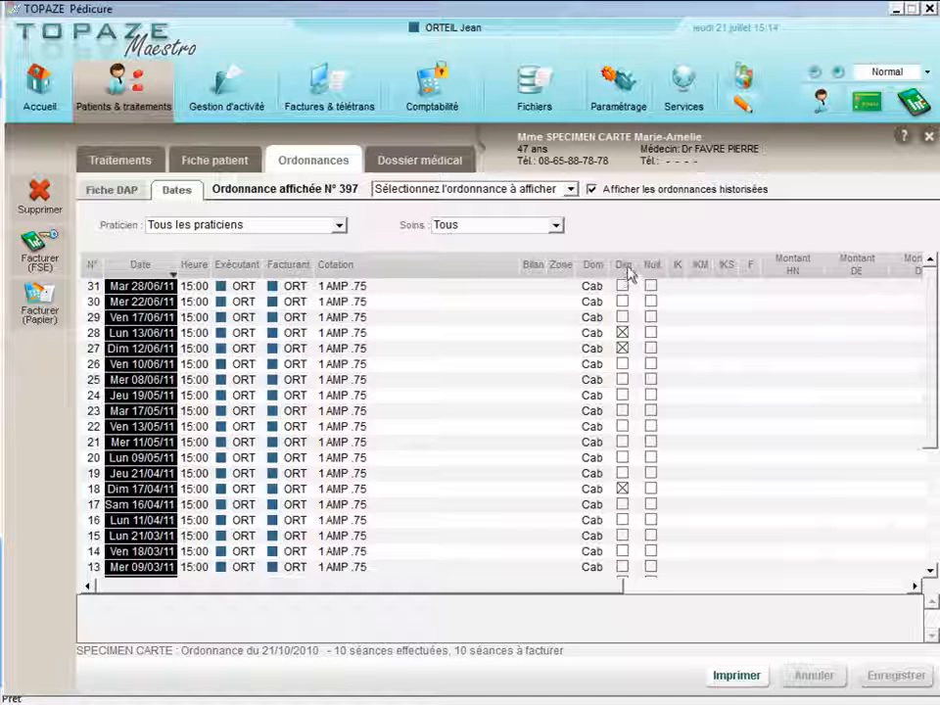
pyautogui.click(628, 269)
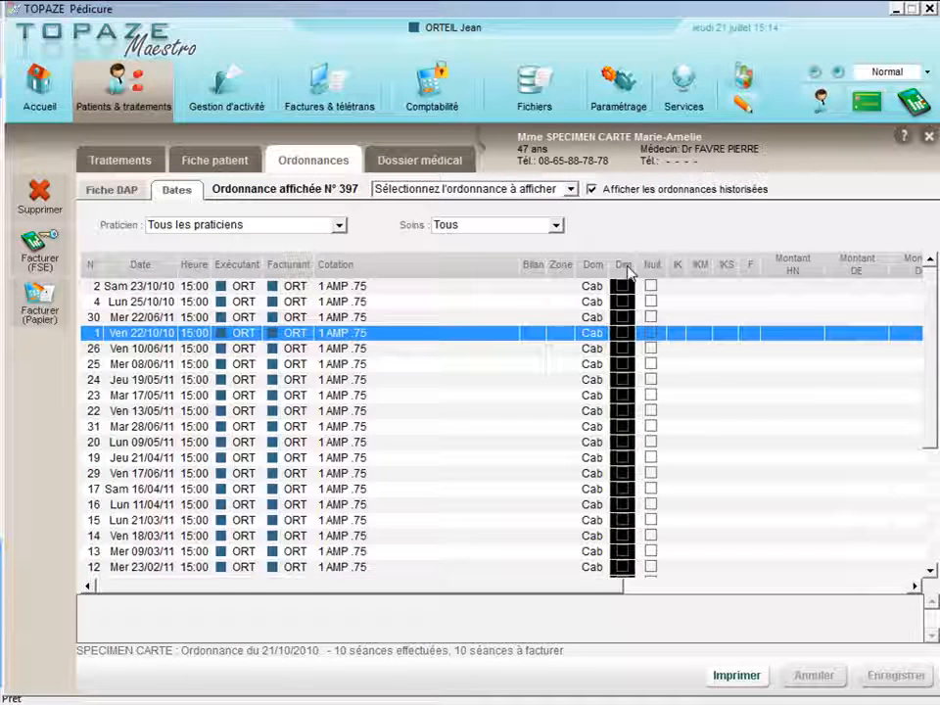
pyautogui.click(628, 270)
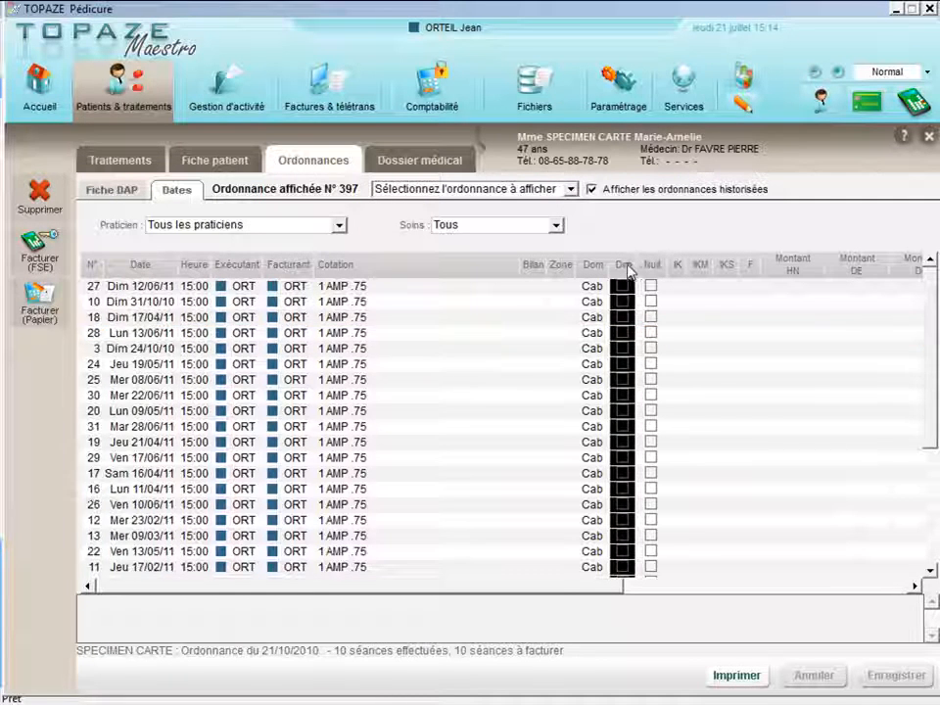
pyautogui.click(591, 302)
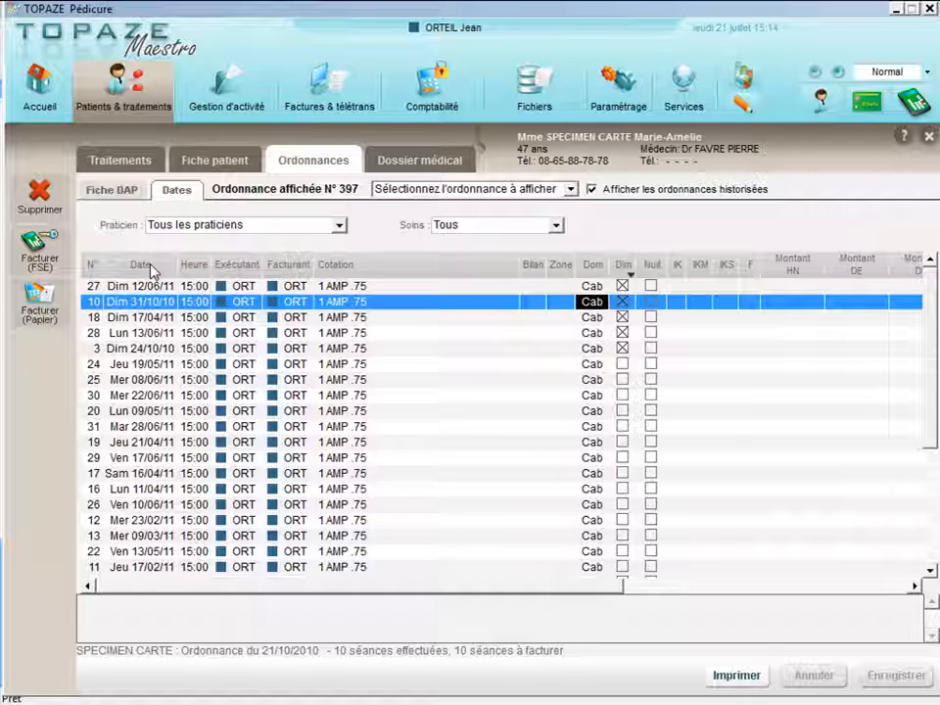
# - Set the care code of the prescription being created to SEAN PERF, found in the care nomenclature by Cotation 15
pyautogui.click(189, 162)
pyautogui.click(142, 160)
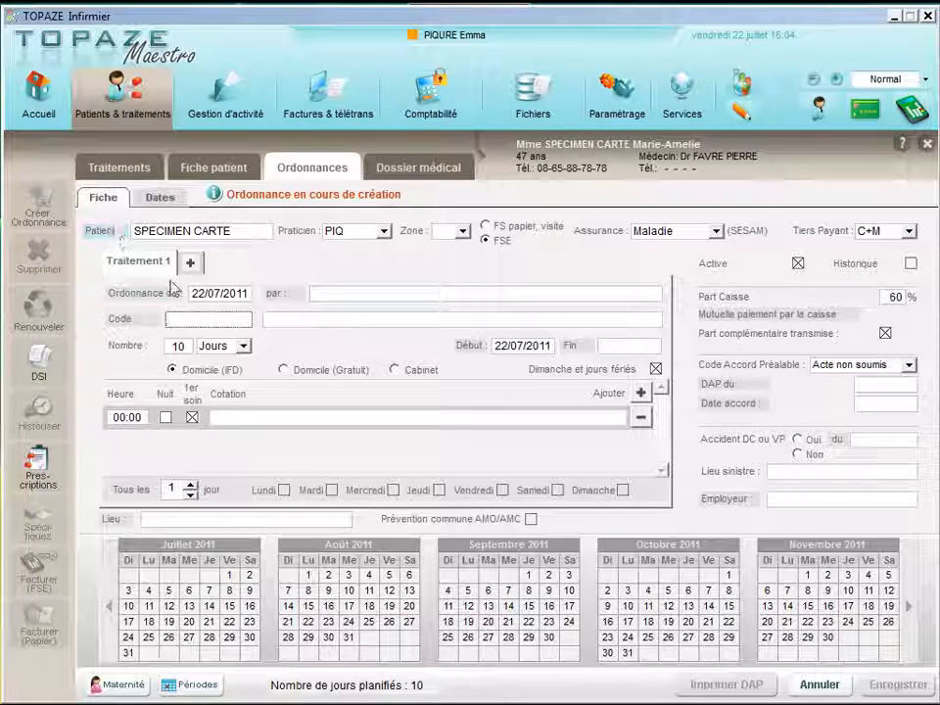
pyautogui.click(122, 323)
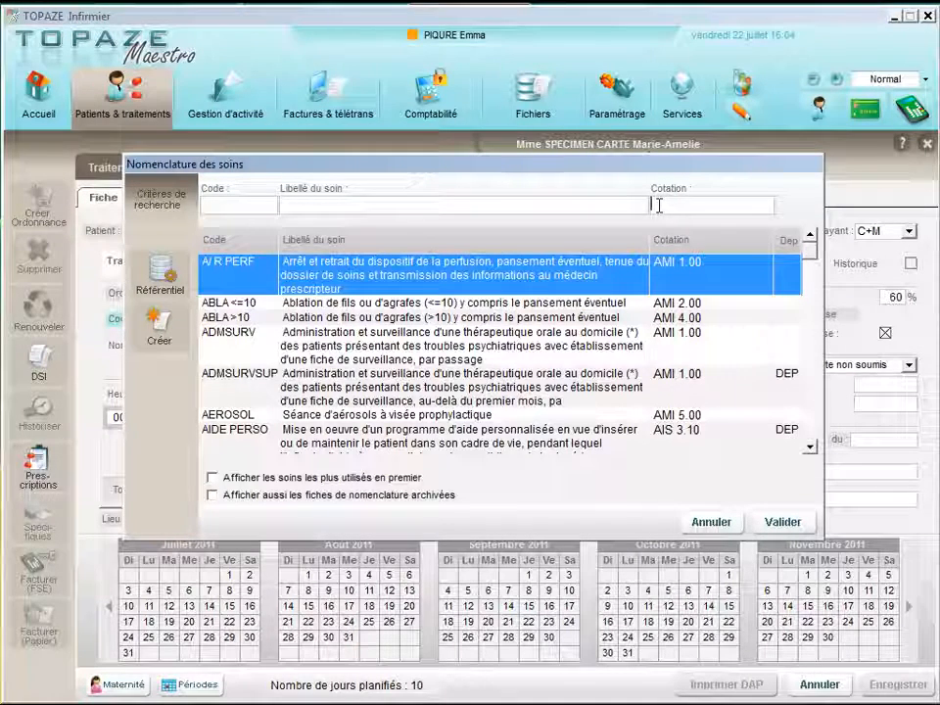
pyautogui.write('15')
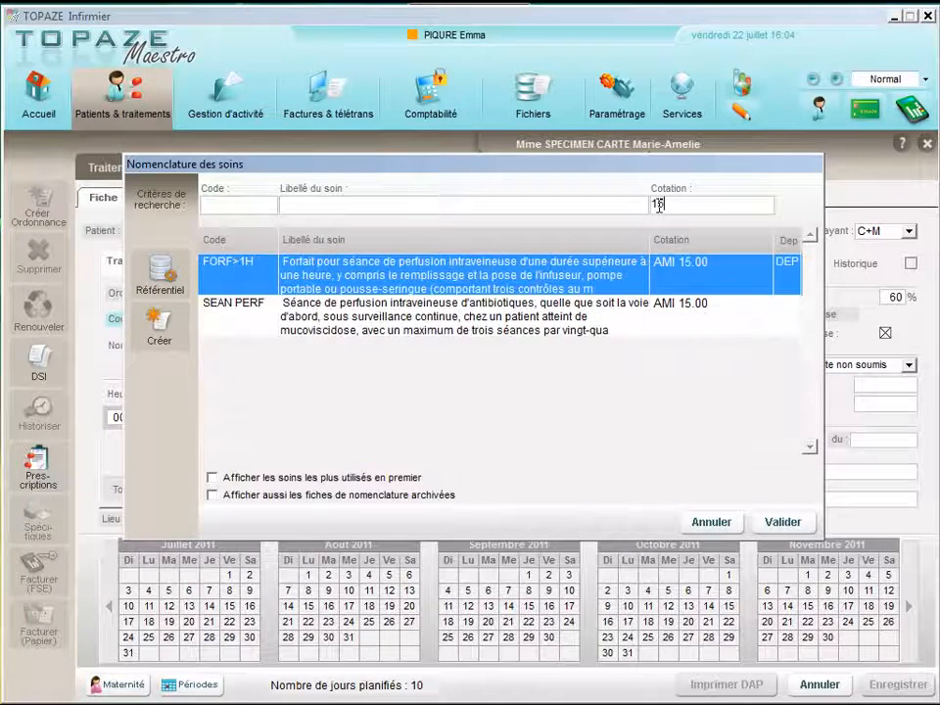
pyautogui.click(659, 321)
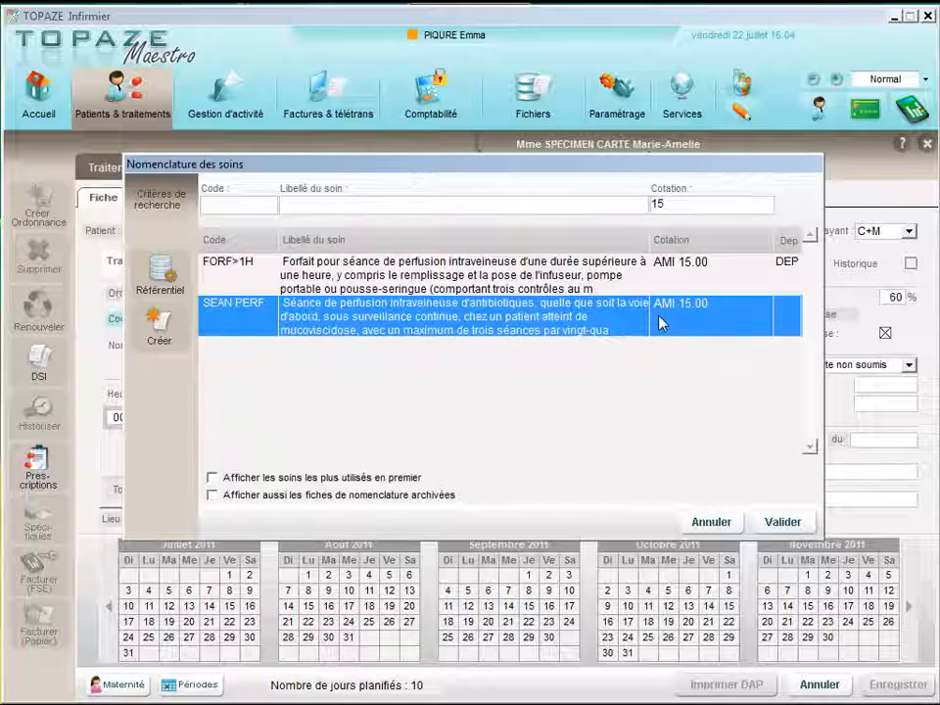
pyautogui.click(777, 534)
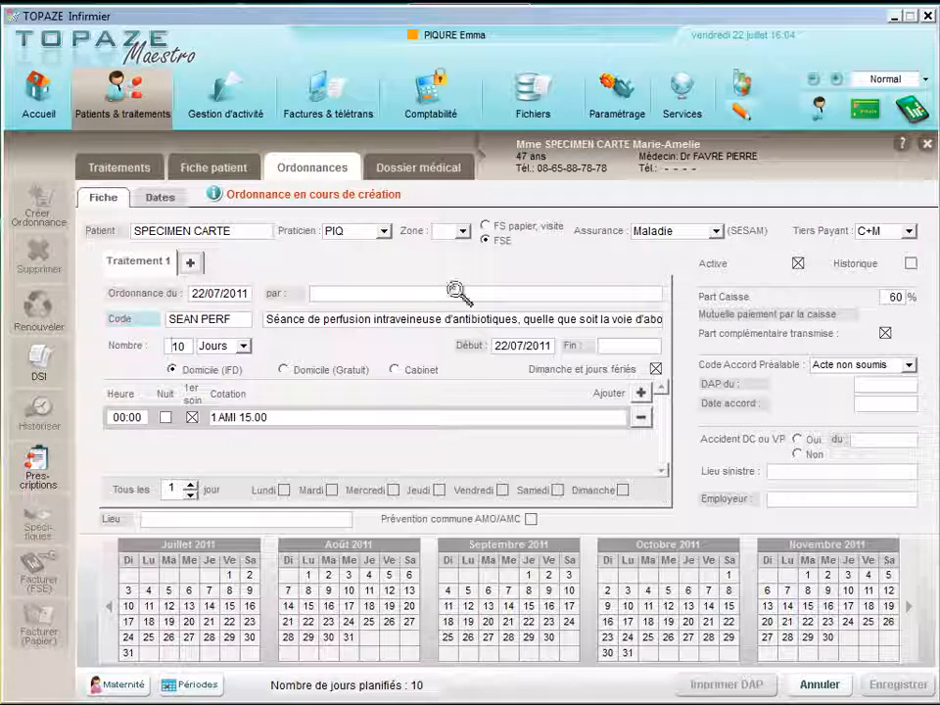
# - Filter the list of prescriptions to be invoiced by N° Ordo 387
pyautogui.click(323, 103)
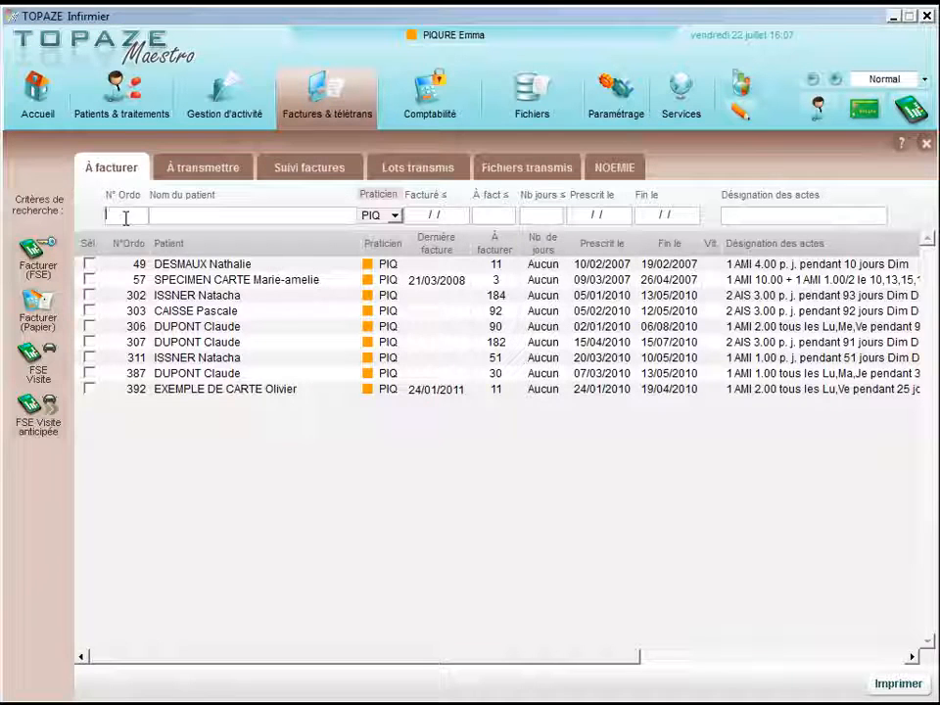
pyautogui.write('387')
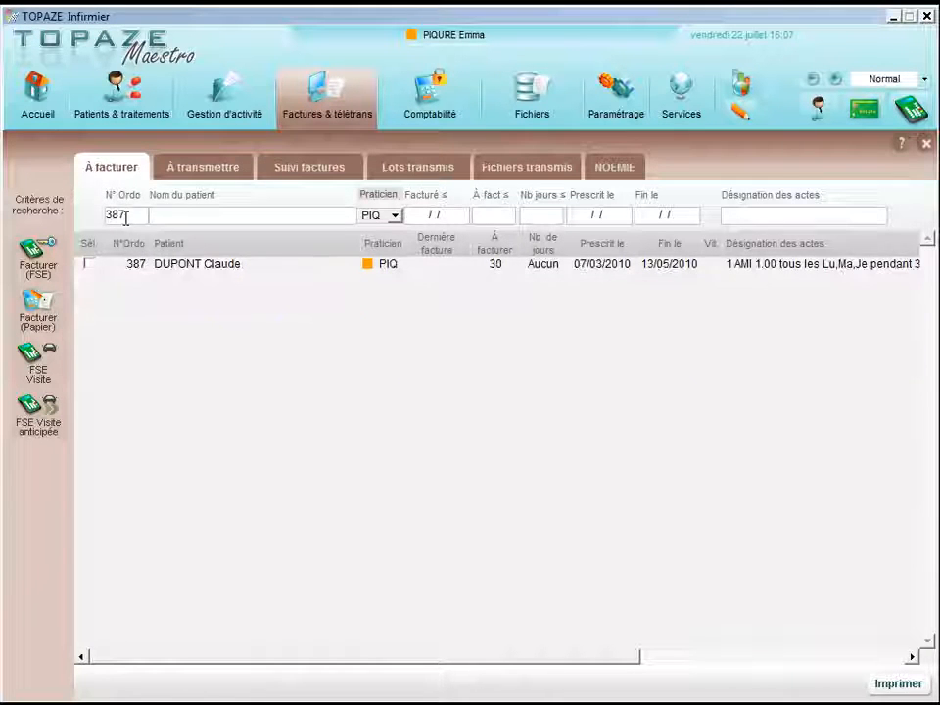